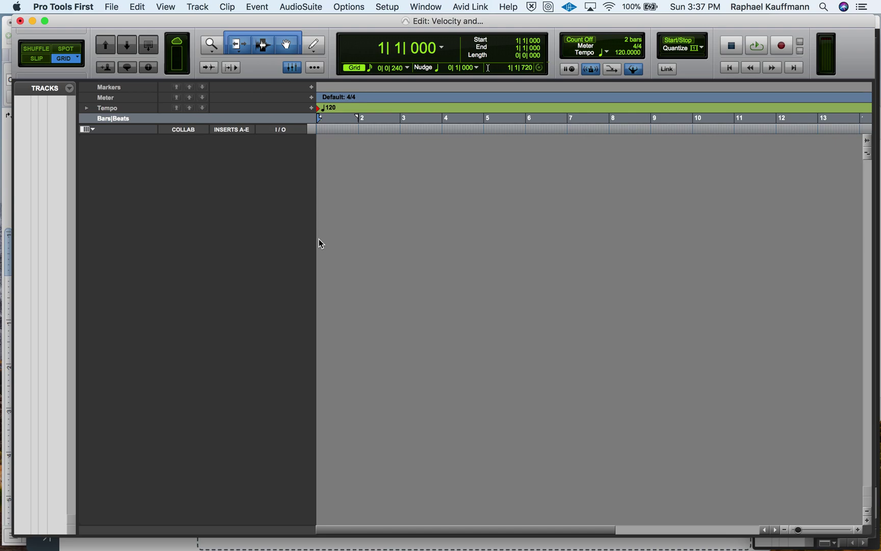
Create one new mono instrument track in ticks named Loop
{"action": "left_click", "coordinate": [210, 7]}
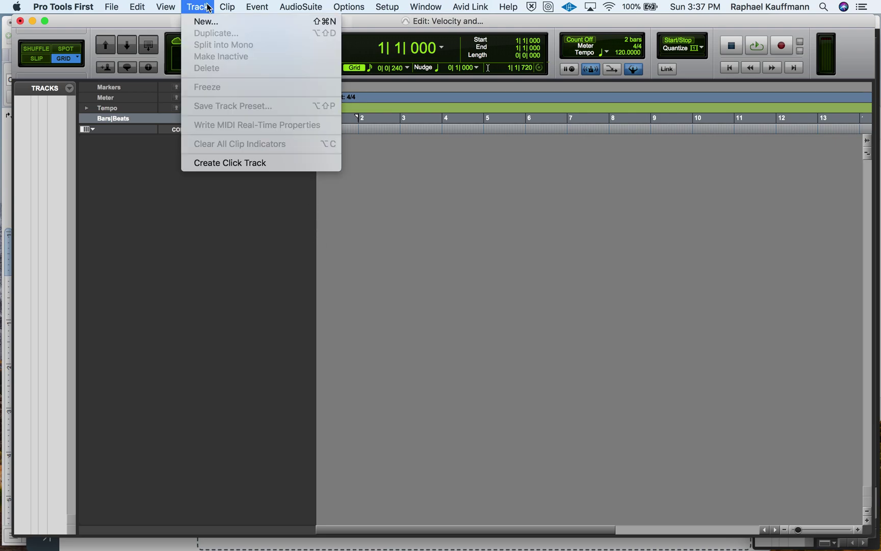
{"action": "left_click", "coordinate": [201, 21]}
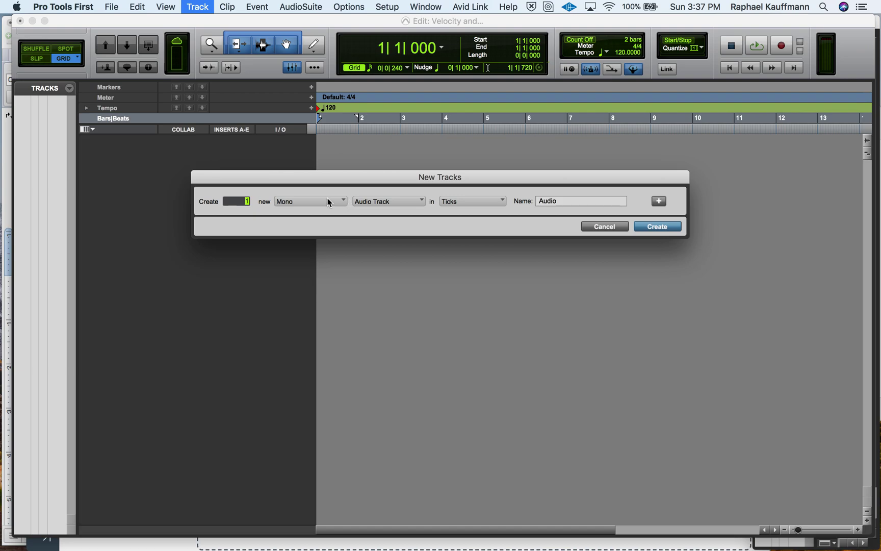
{"action": "left_click", "coordinate": [385, 202]}
{"action": "left_click", "coordinate": [396, 250]}
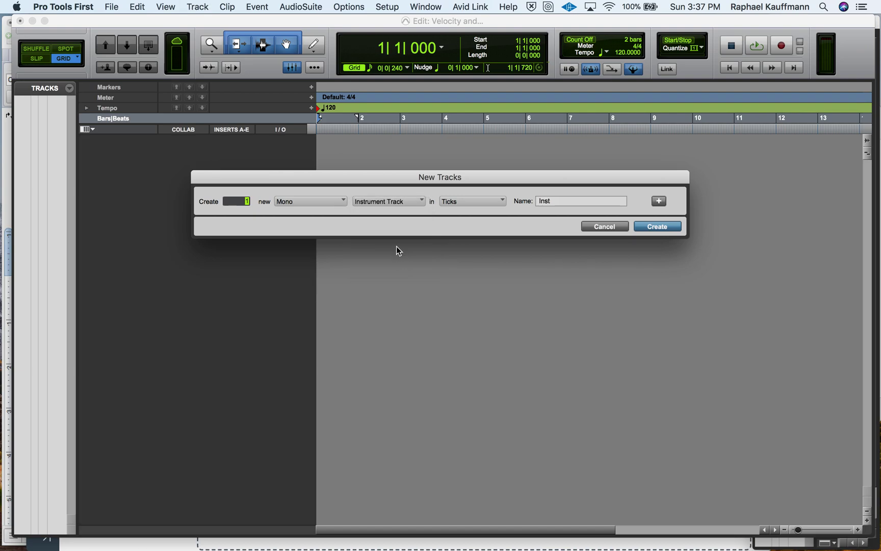
{"action": "double_click", "coordinate": [577, 204]}
{"action": "type", "text": "Loop"}
{"action": "key", "text": "Return"}
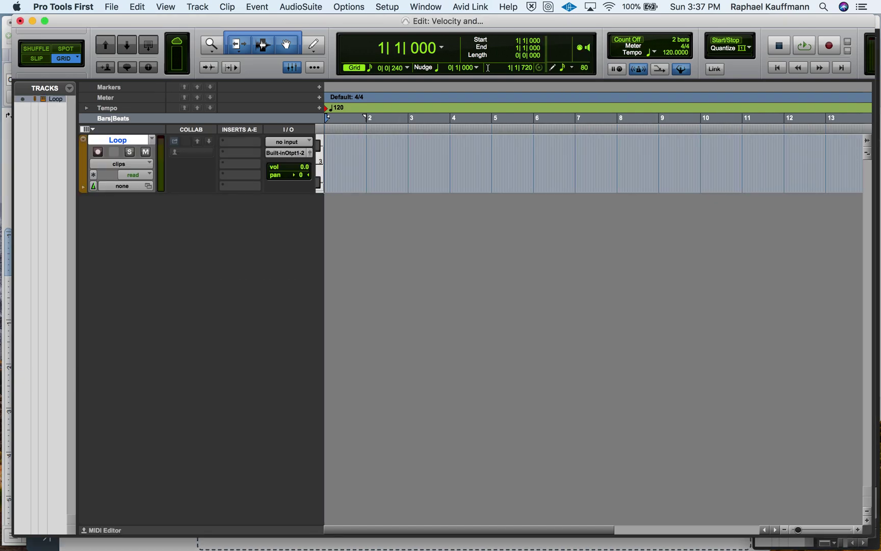
Insert the Xpand!2 instrument on the Loop track and load its +009 PopHop Groove preset from the Loops category
{"action": "left_click", "coordinate": [246, 142]}
{"action": "mouse_move", "coordinate": [258, 142]}
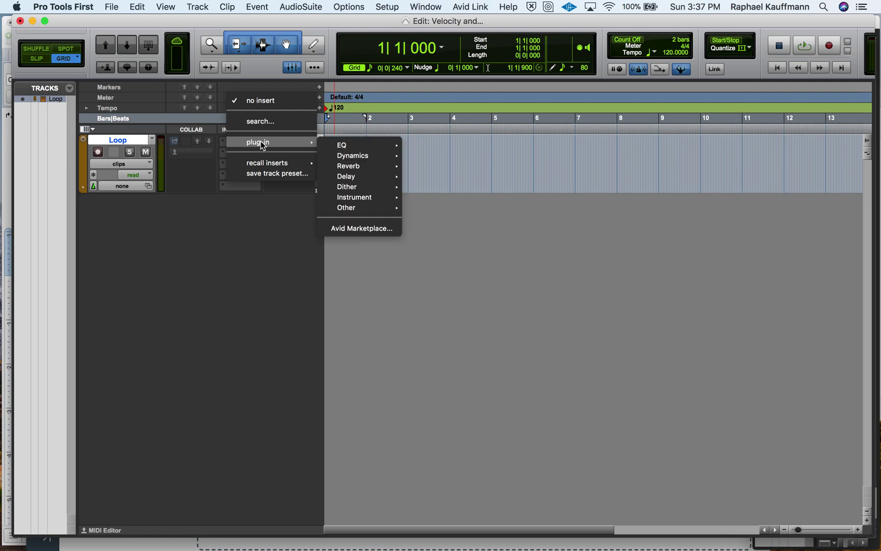
{"action": "mouse_move", "coordinate": [355, 199]}
{"action": "left_click", "coordinate": [432, 231]}
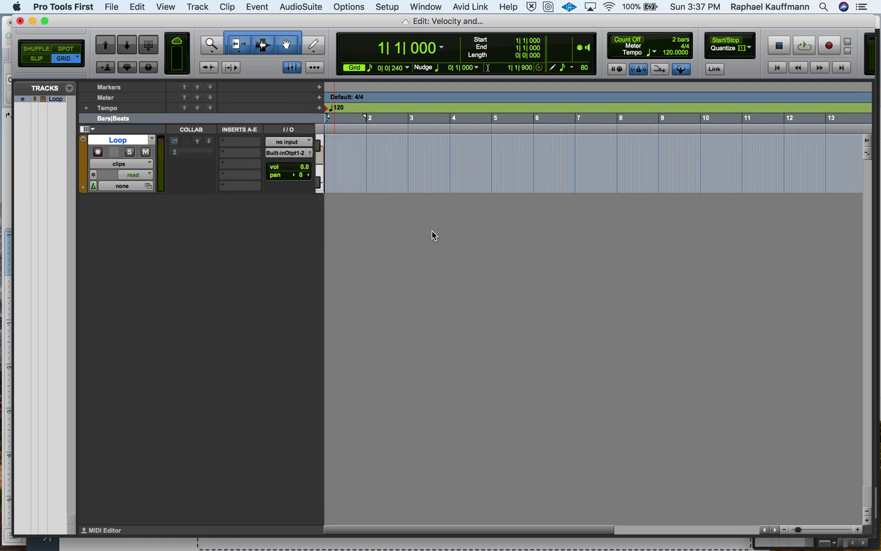
{"action": "left_click", "coordinate": [497, 188]}
{"action": "mouse_move", "coordinate": [482, 158]}
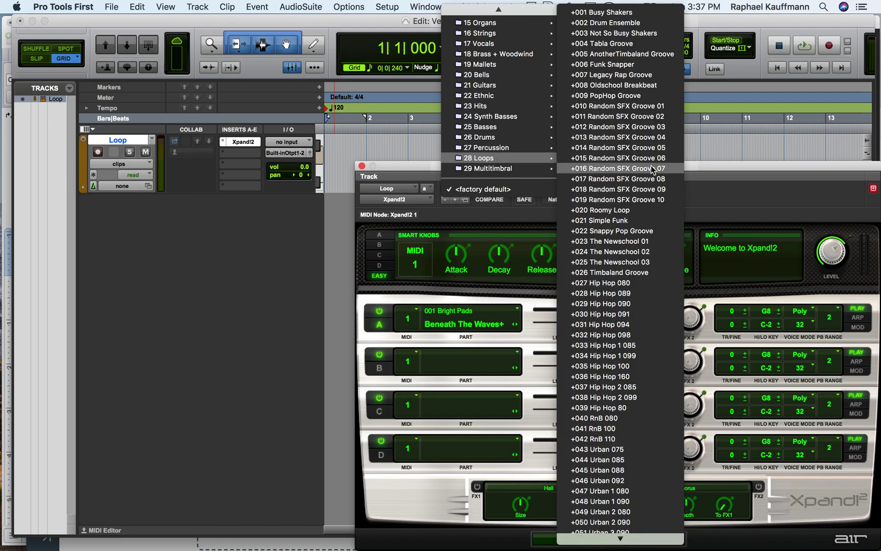
{"action": "left_click", "coordinate": [626, 97]}
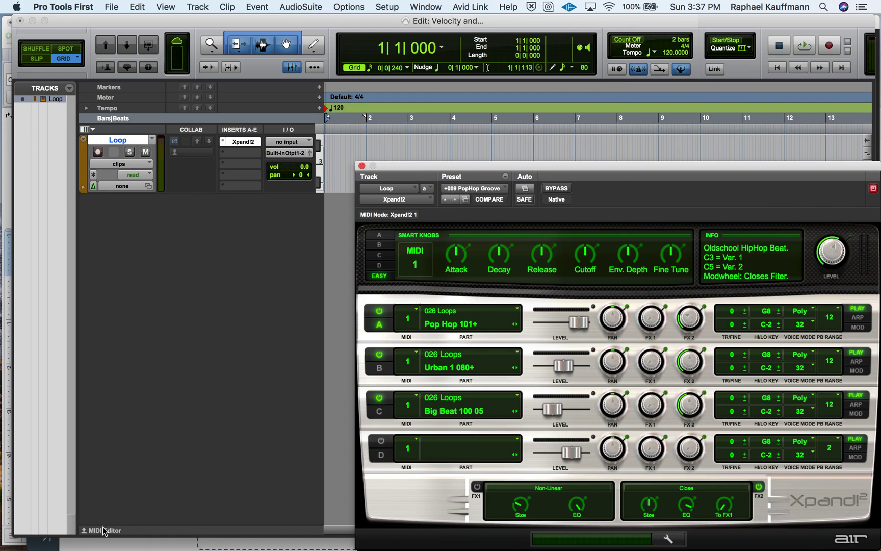
Close the Xpand!2 window and draw a 12-bar C3 note from bar 1 to bar 13 in the docked MIDI editor
{"action": "left_click", "coordinate": [87, 532]}
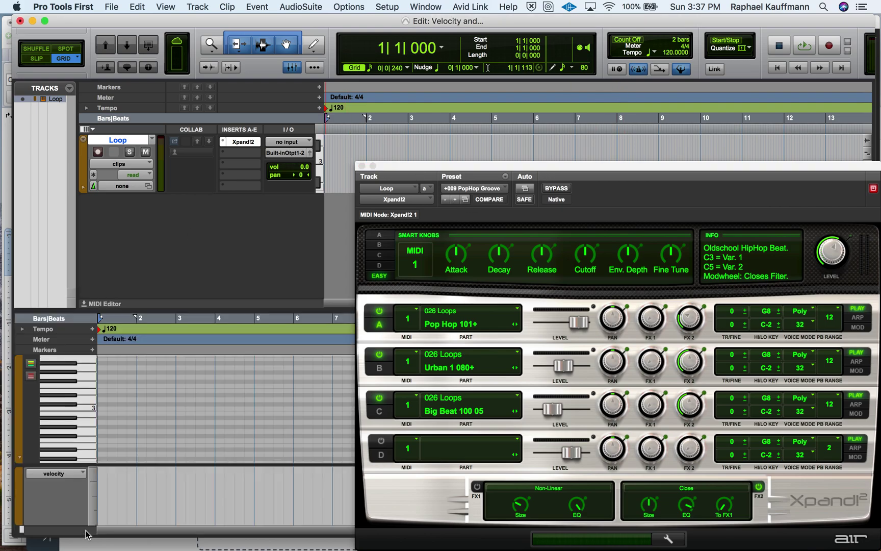
{"action": "left_click", "coordinate": [362, 167]}
{"action": "left_click", "coordinate": [313, 46]}
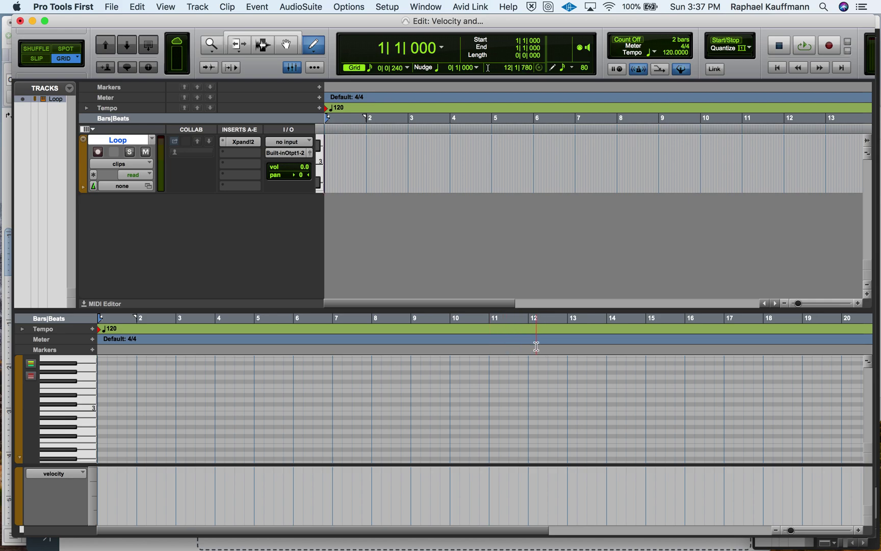
{"action": "left_click_drag", "start_coordinate": [102, 408], "coordinate": [570, 407]}
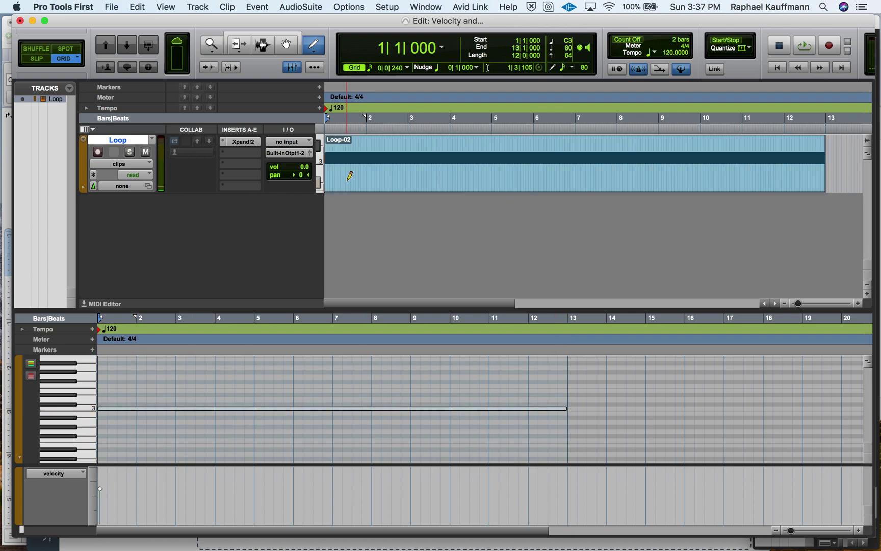
Select the Loop clip with the smart tool, audition its playback briefly, and close the MIDI editor
{"action": "left_click", "coordinate": [289, 33]}
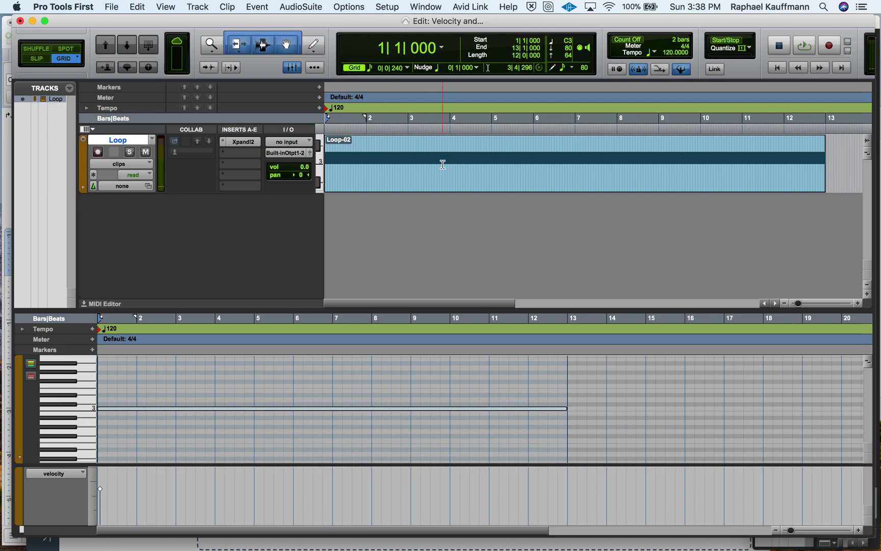
{"action": "left_click", "coordinate": [449, 184]}
{"action": "key", "text": "space"}
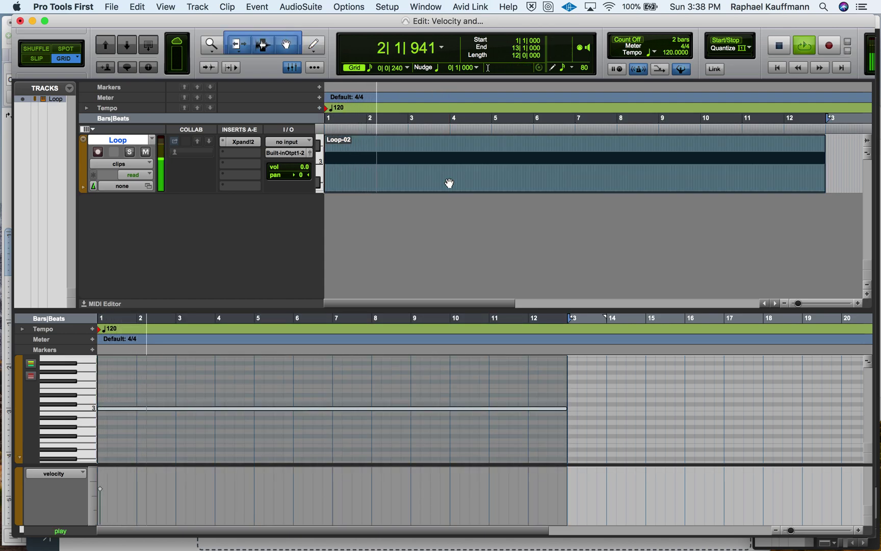
{"action": "key", "text": "space"}
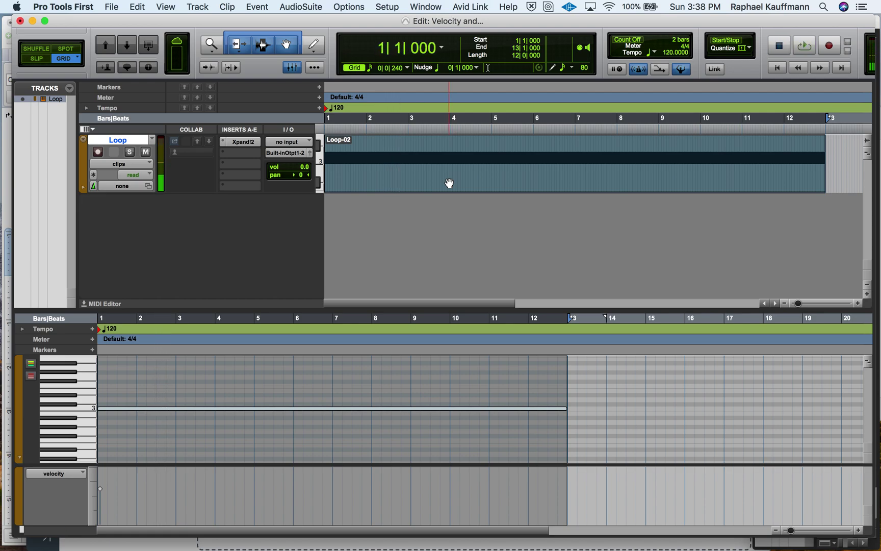
{"action": "left_click", "coordinate": [85, 303]}
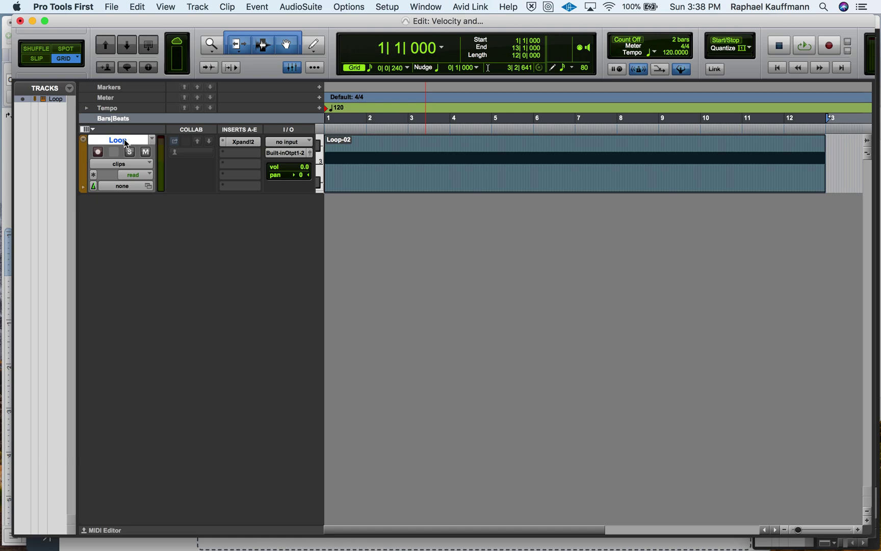
Duplicate the Loop track once, including playlist, automation, inserts and sends, and mute the duplicate
{"action": "left_click", "coordinate": [207, 8]}
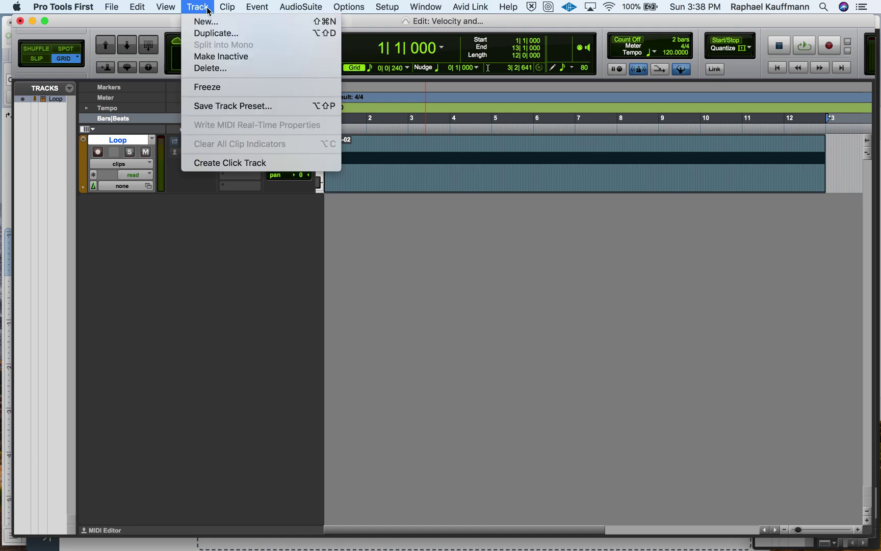
{"action": "left_click", "coordinate": [215, 32]}
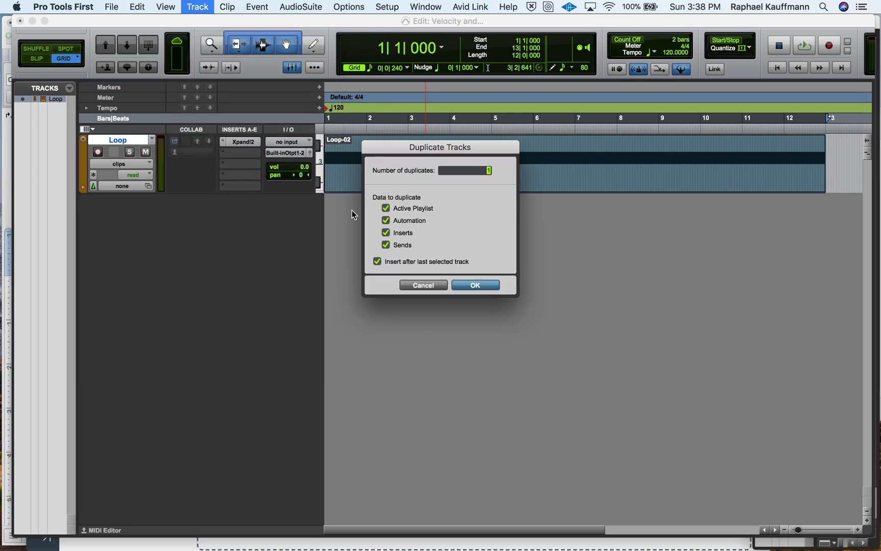
{"action": "left_click", "coordinate": [479, 285]}
{"action": "left_click", "coordinate": [146, 211]}
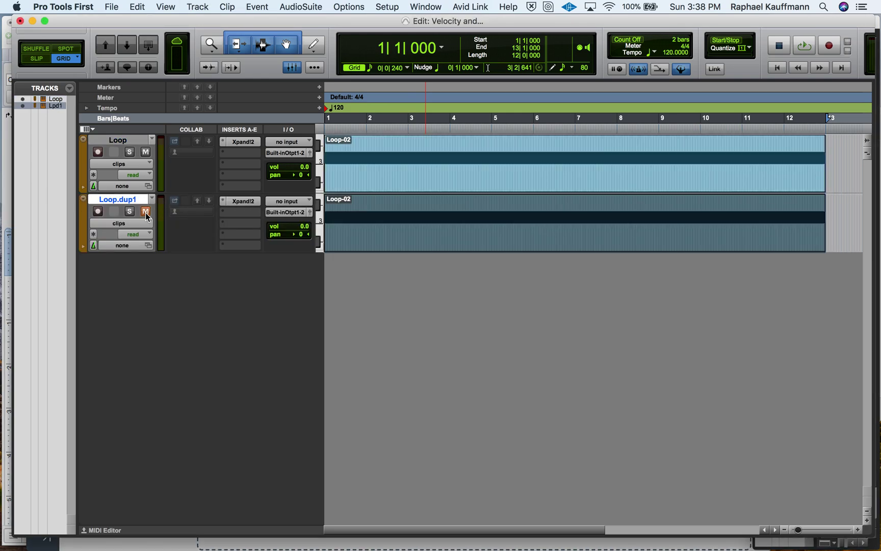
Show the velocity lane under the original Loop track and review the lane's available parameters, including those of Xpand!2
{"action": "left_click", "coordinate": [132, 142]}
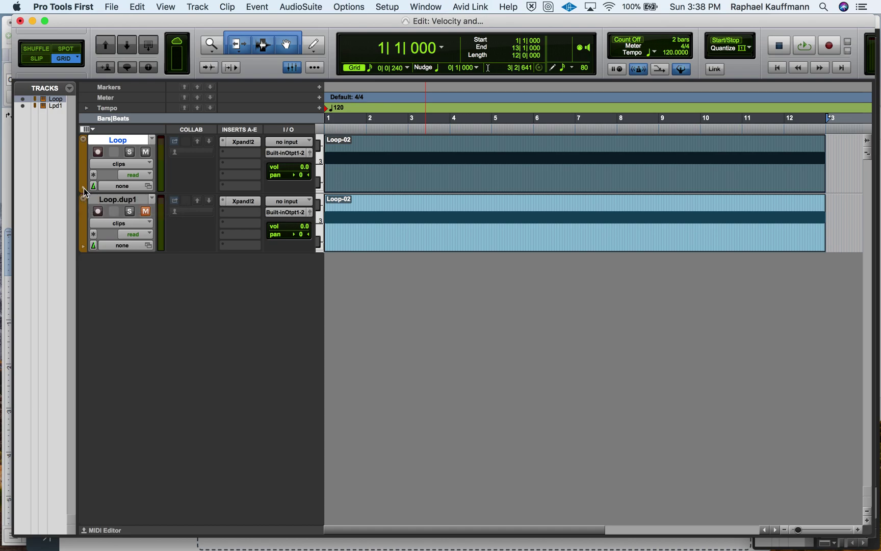
{"action": "left_click", "coordinate": [84, 189]}
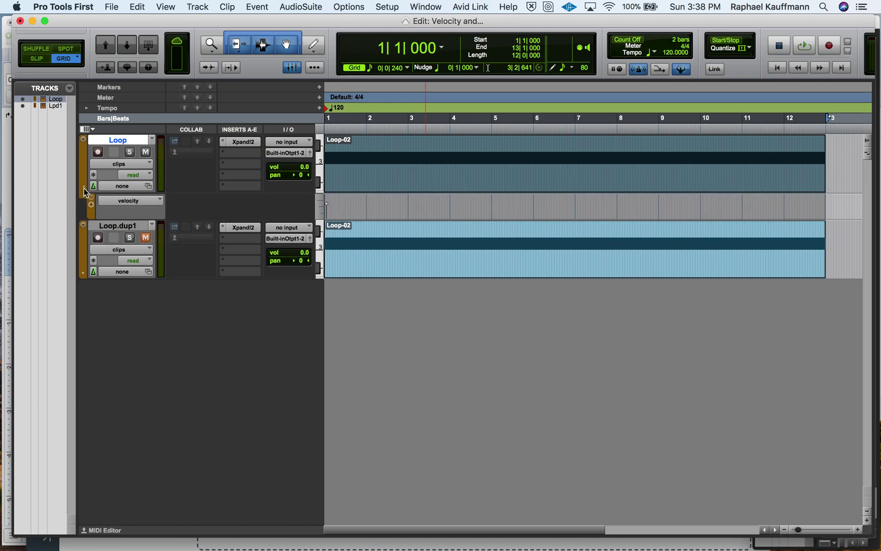
{"action": "left_click", "coordinate": [134, 201]}
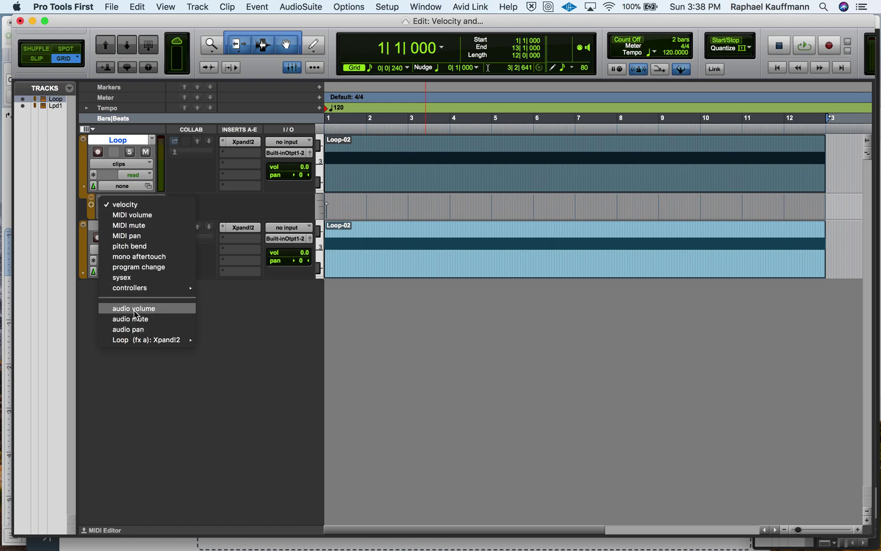
{"action": "mouse_move", "coordinate": [142, 339]}
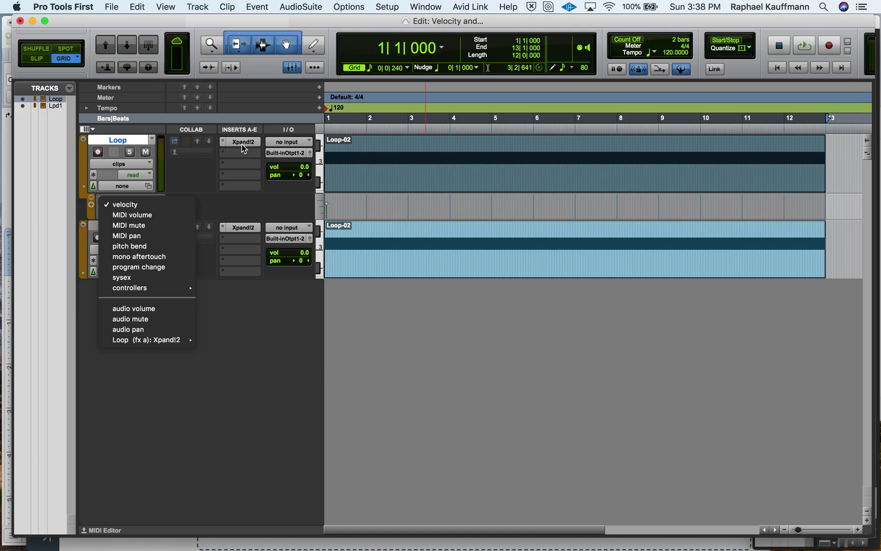
{"action": "mouse_move", "coordinate": [182, 340]}
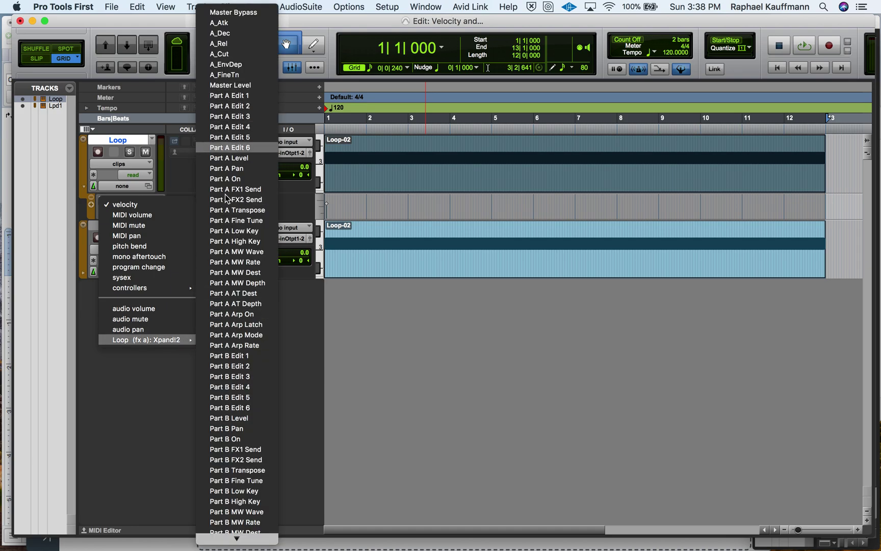
{"action": "scroll", "coordinate": [235, 429], "scroll_direction": "down", "scroll_amount": 10}
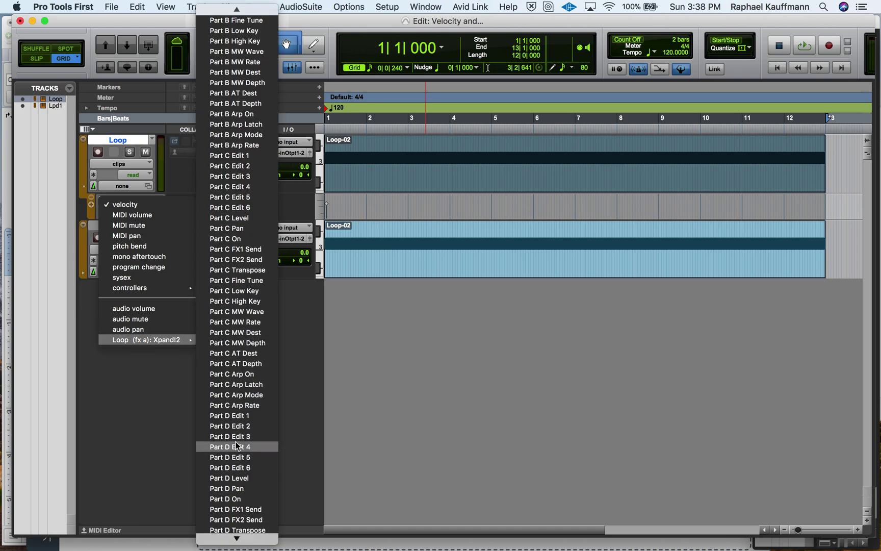
{"action": "left_click", "coordinate": [151, 445]}
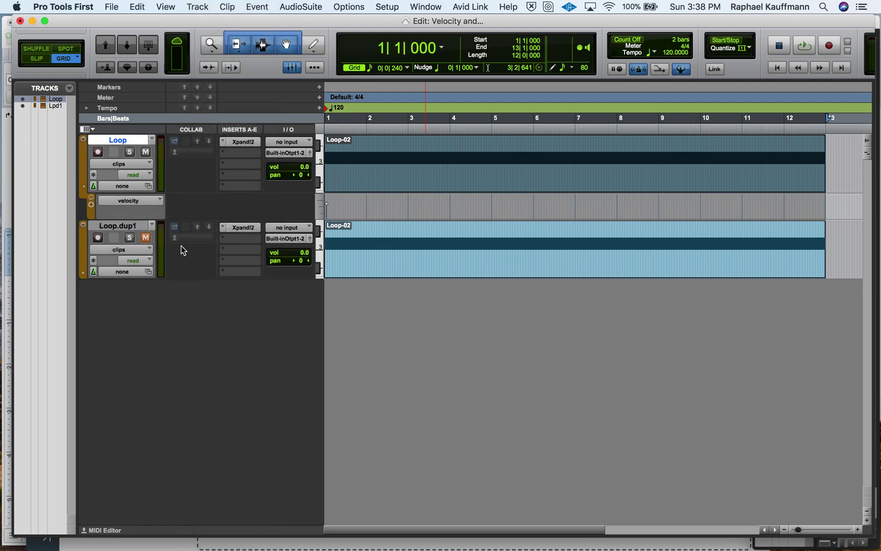
Insert the EQ3 7-Band (mono) plug-in in the second insert slot of the Loop track
{"action": "left_click", "coordinate": [239, 154]}
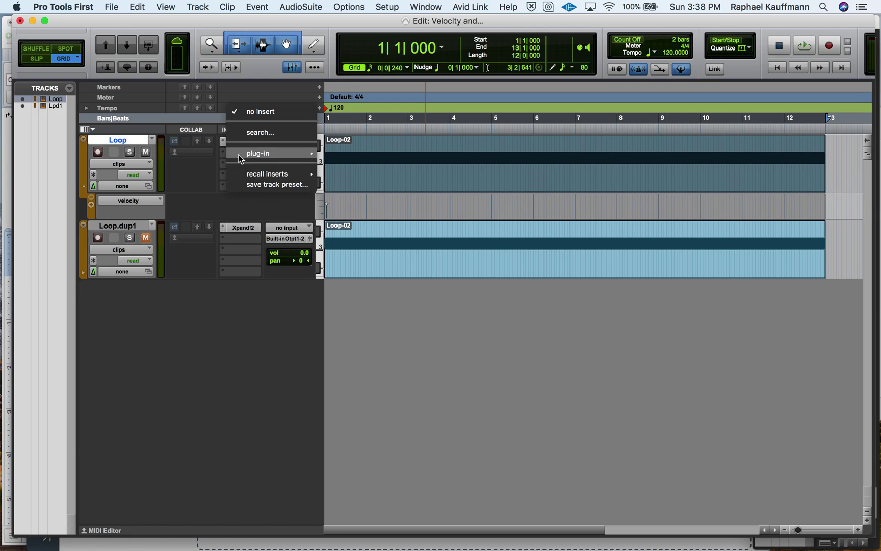
{"action": "left_click", "coordinate": [212, 159]}
{"action": "left_click", "coordinate": [239, 155]}
{"action": "mouse_move", "coordinate": [240, 153]}
{"action": "mouse_move", "coordinate": [365, 156]}
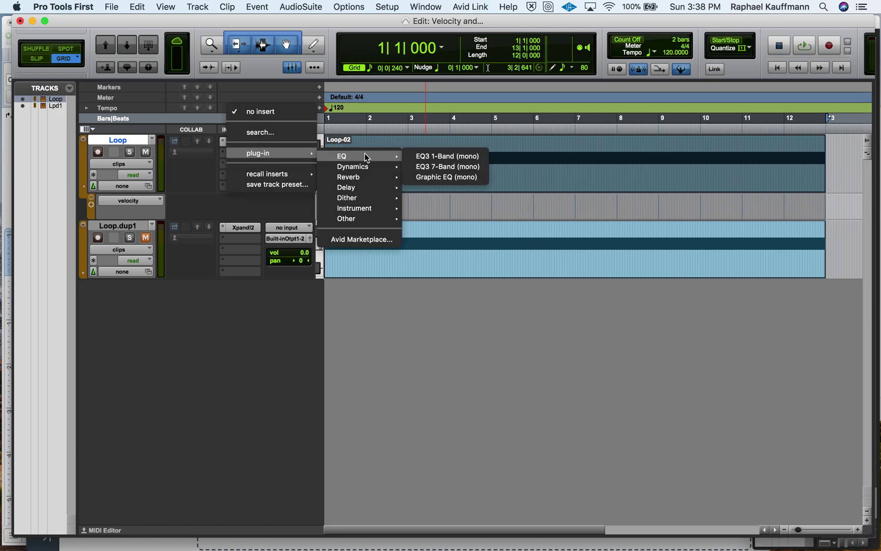
{"action": "left_click", "coordinate": [441, 167]}
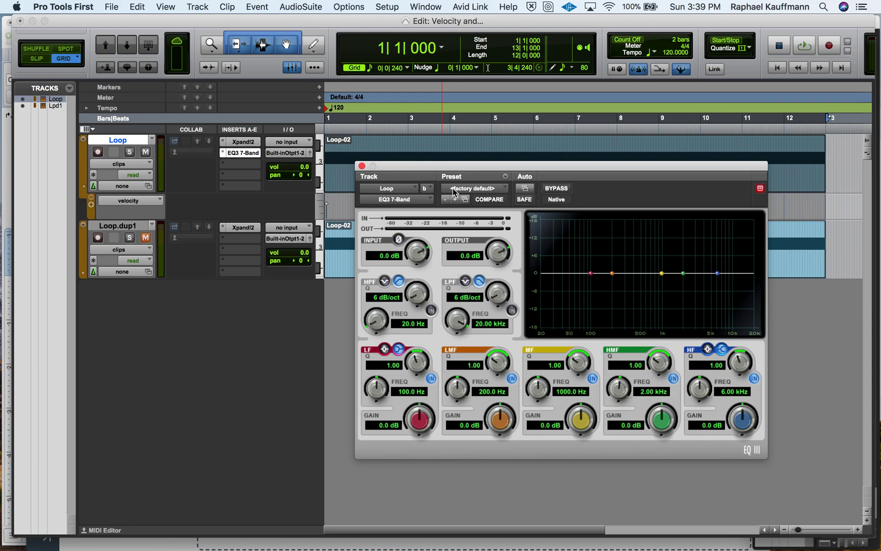
Review the EQ3 7-Band parameters listed in the Plug-In Automation settings
{"action": "left_click", "coordinate": [526, 189]}
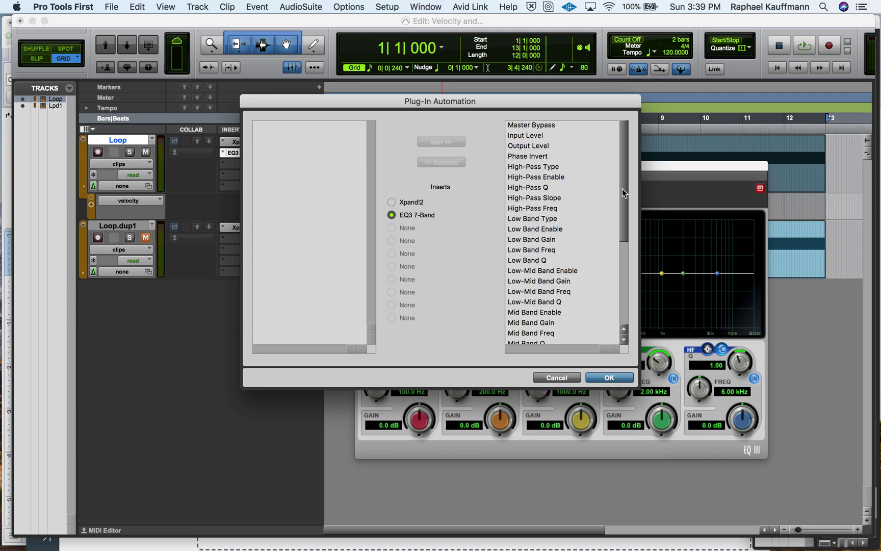
{"action": "mouse_move", "coordinate": [622, 189]}
{"action": "left_mouse_down"}
{"action": "mouse_move", "coordinate": [616, 289]}
{"action": "mouse_move", "coordinate": [621, 170]}
{"action": "left_mouse_up"}
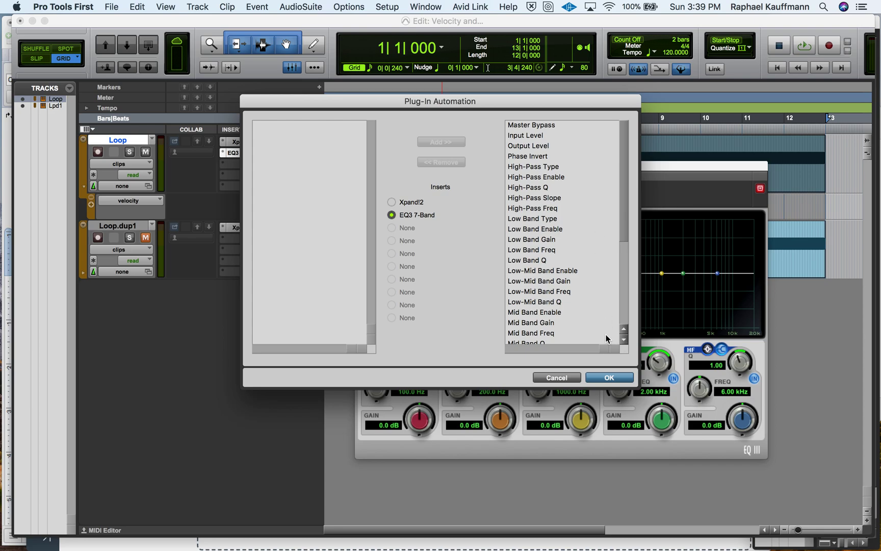
{"action": "left_click", "coordinate": [608, 377]}
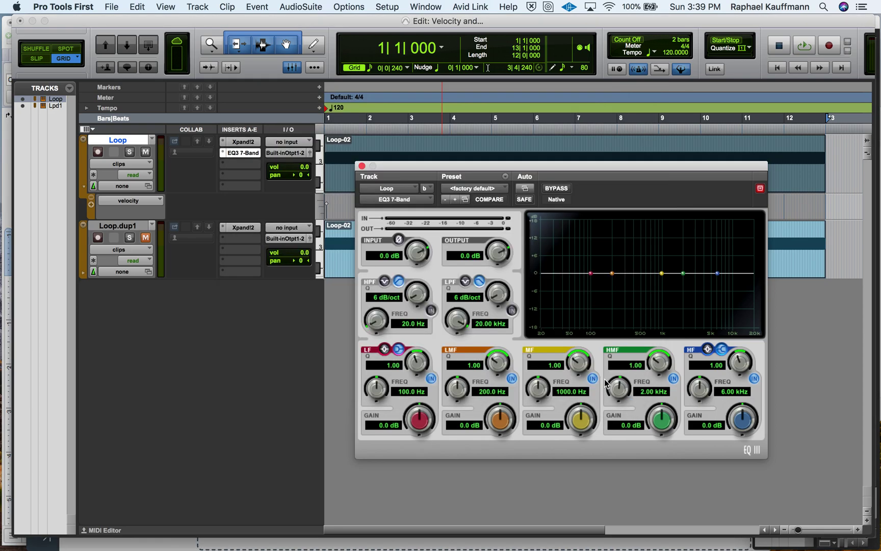
Move the EQ window clear of the Loop track and examine the EQ3 7-Band parameters available for its automation lane
{"action": "left_click", "coordinate": [128, 202]}
{"action": "mouse_move", "coordinate": [157, 350]}
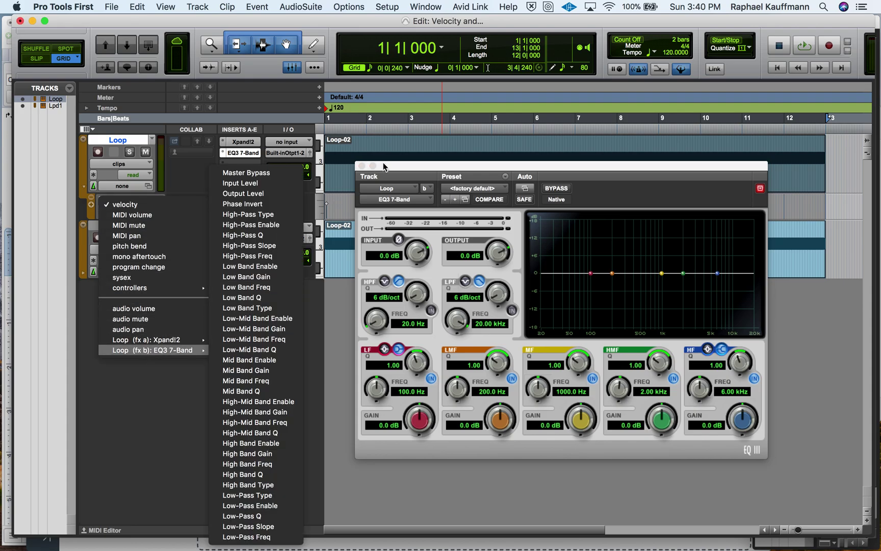
{"action": "left_click_drag", "start_coordinate": [385, 165], "coordinate": [489, 206]}
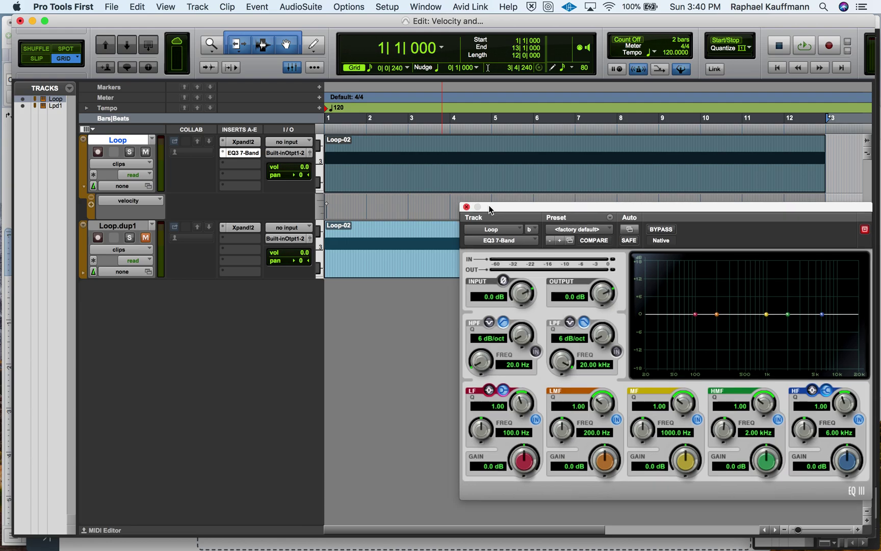
{"action": "left_click", "coordinate": [124, 202]}
{"action": "mouse_move", "coordinate": [137, 355]}
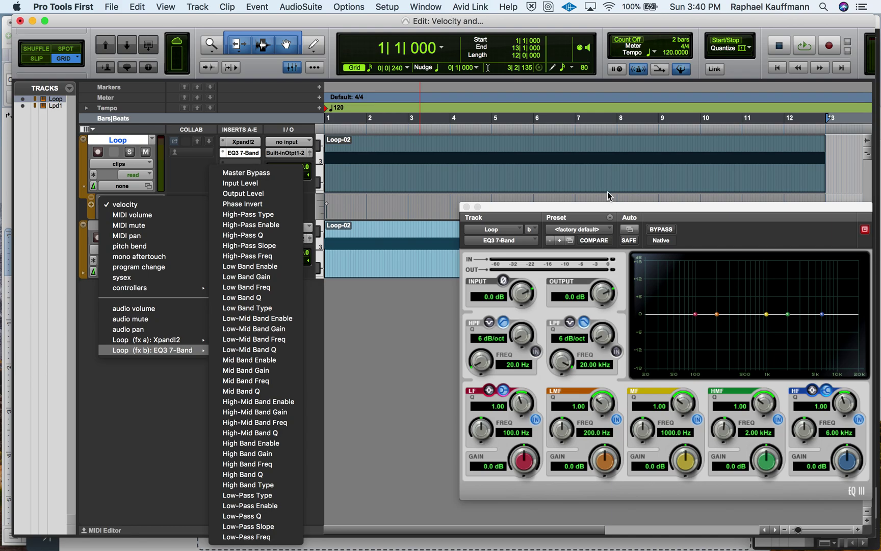
Toggle the EQ3 7-Band plug-in's bypass on and off
{"action": "left_click", "coordinate": [665, 233]}
{"action": "left_click", "coordinate": [667, 235]}
{"action": "left_click", "coordinate": [666, 234]}
{"action": "left_click", "coordinate": [666, 233]}
{"action": "left_click", "coordinate": [667, 234]}
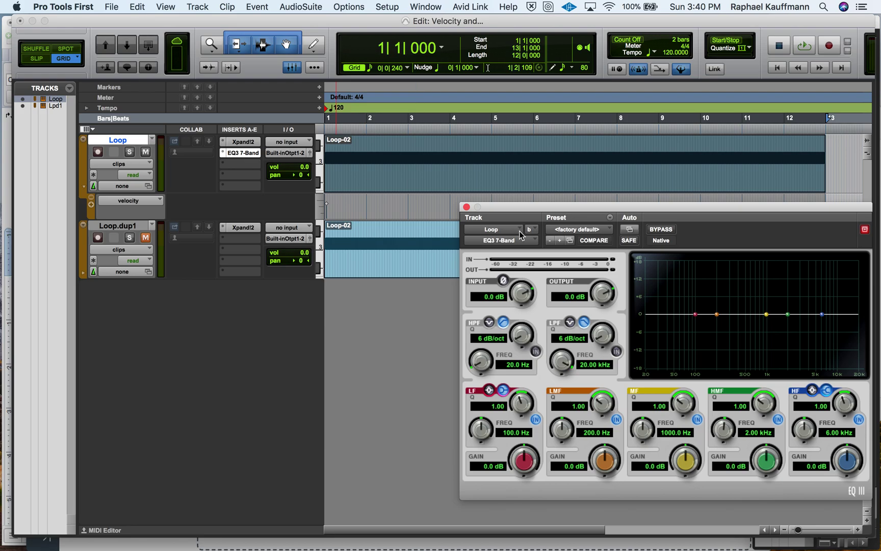
Load the Telephone 1 - 7 Band preset from the Special Effects presets into the Loop track's EQ3 7-Band
{"action": "left_click_drag", "start_coordinate": [567, 220], "coordinate": [511, 208]}
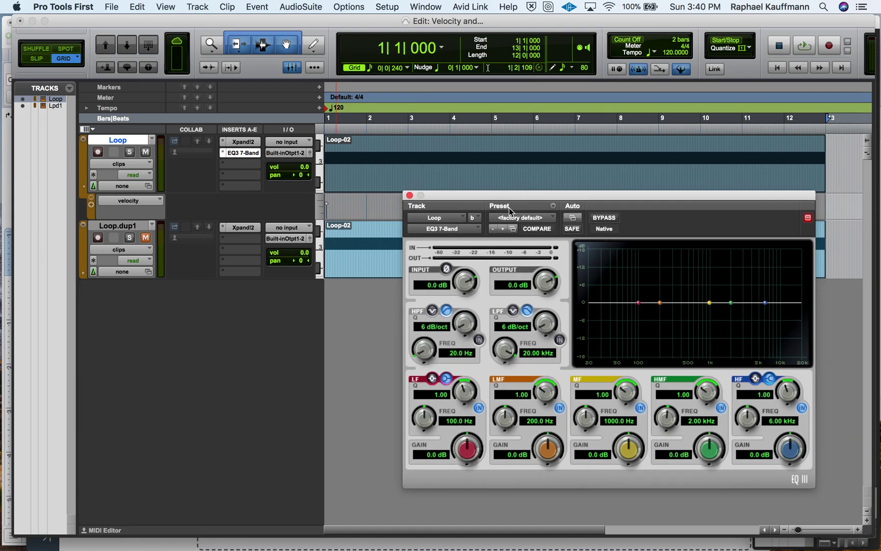
{"action": "left_click", "coordinate": [523, 218]}
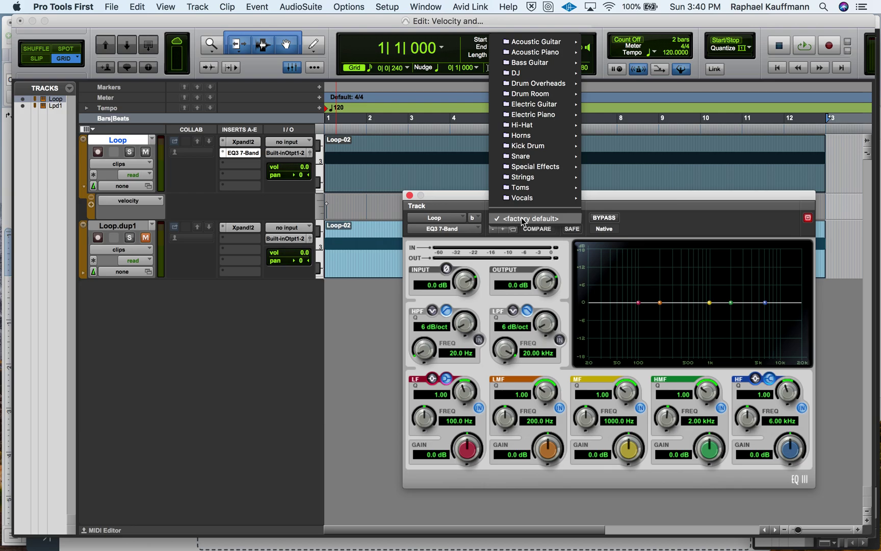
{"action": "mouse_move", "coordinate": [517, 168]}
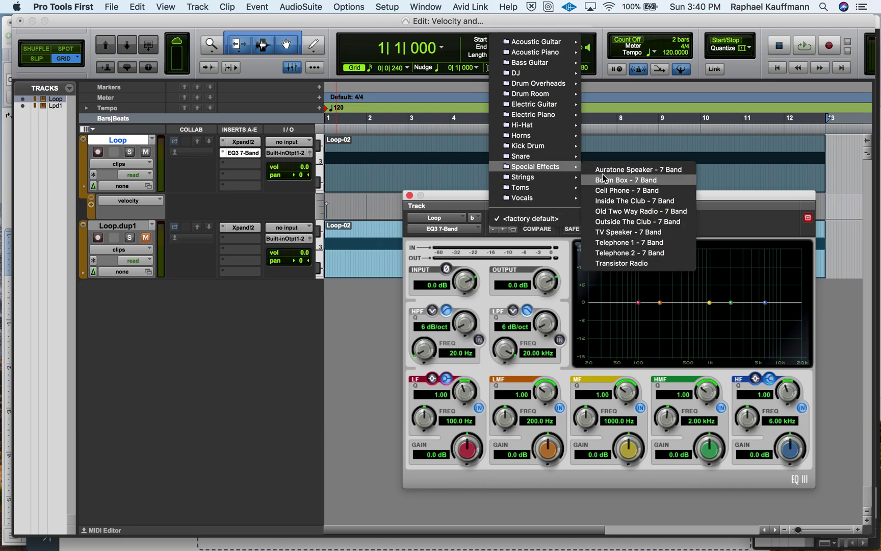
{"action": "left_click", "coordinate": [637, 247]}
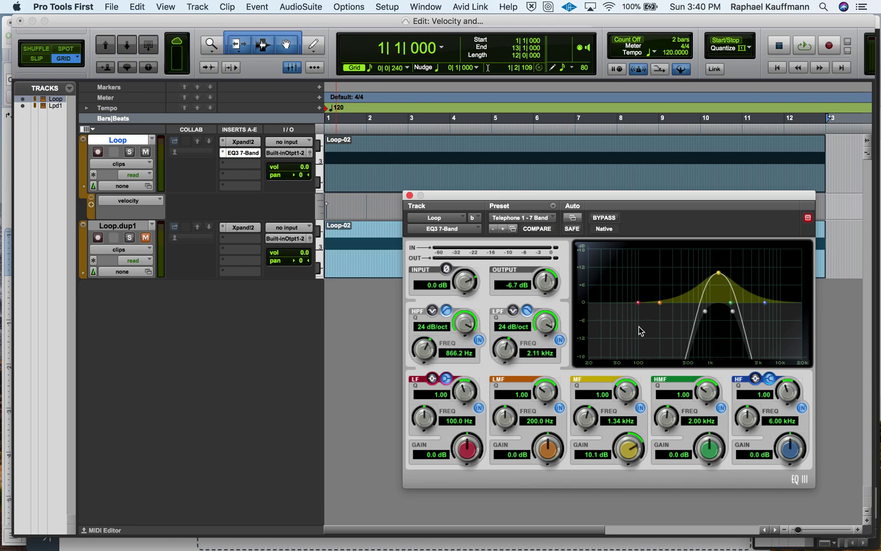
Play the loop and compare its sound with the EQ bypassed and active
{"action": "left_click", "coordinate": [655, 311]}
{"action": "key", "text": "space"}
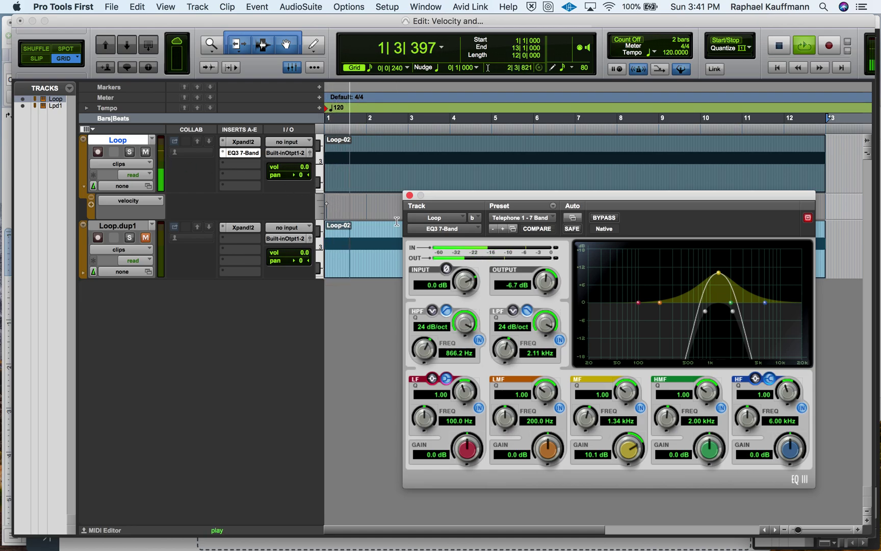
{"action": "left_click", "coordinate": [603, 218]}
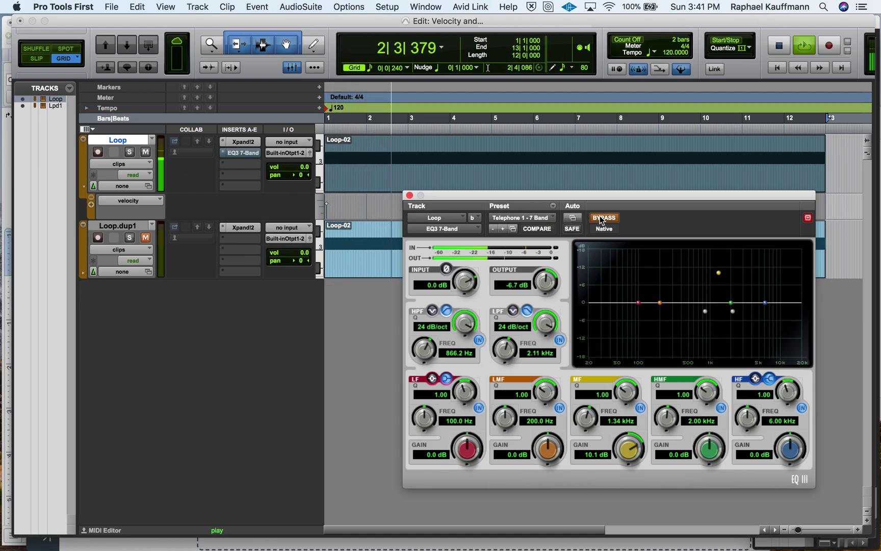
{"action": "left_click", "coordinate": [602, 219]}
{"action": "key", "text": "space"}
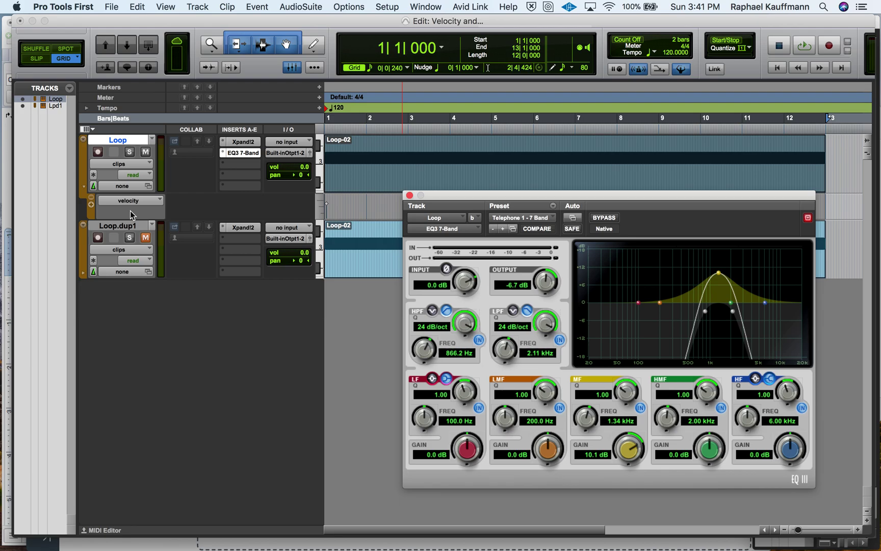
Show EQ3 7-Band Master Bypass in the Loop track's automation lane and test it by toggling the EQ's bypass on and off
{"action": "left_click_drag", "start_coordinate": [445, 199], "coordinate": [435, 303]}
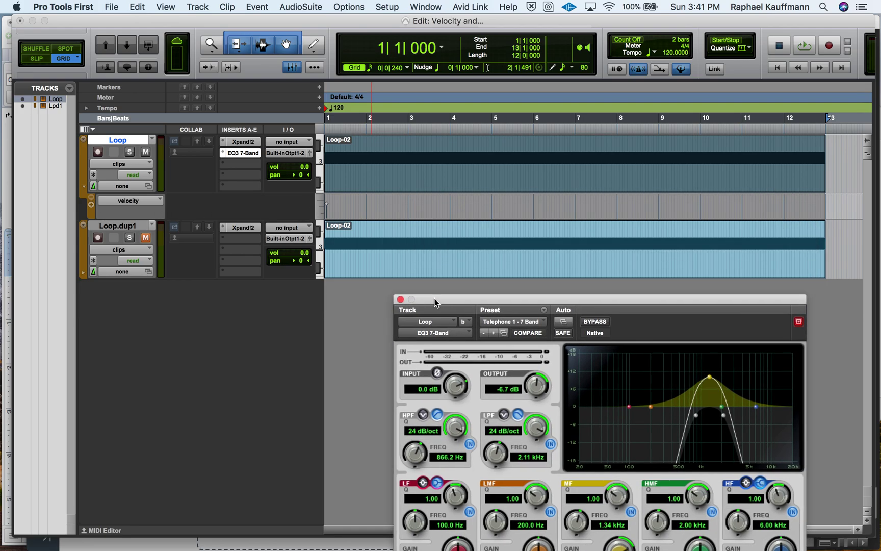
{"action": "left_click", "coordinate": [128, 200]}
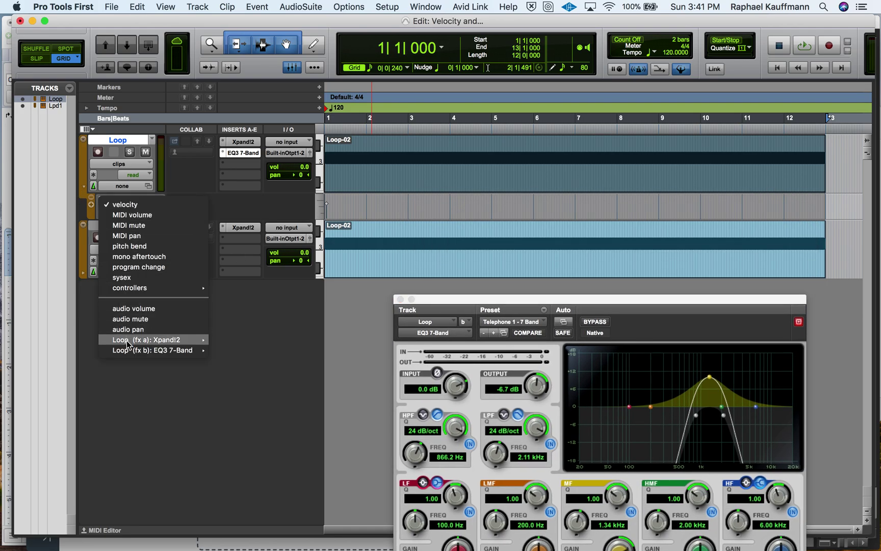
{"action": "mouse_move", "coordinate": [128, 350]}
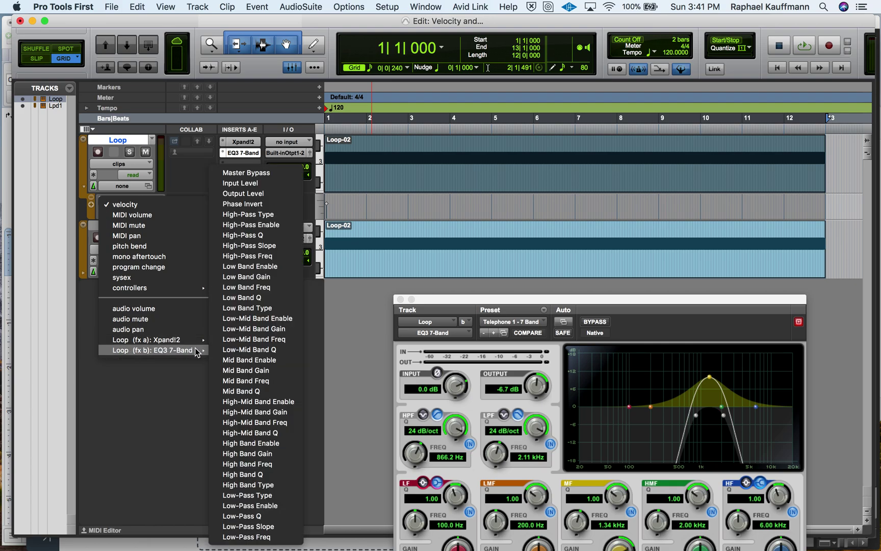
{"action": "left_click", "coordinate": [247, 173]}
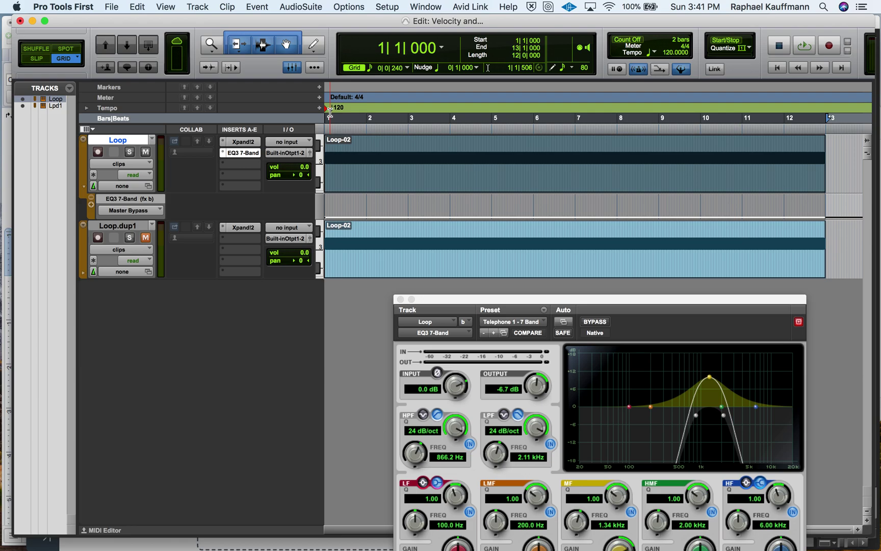
{"action": "left_click", "coordinate": [605, 322]}
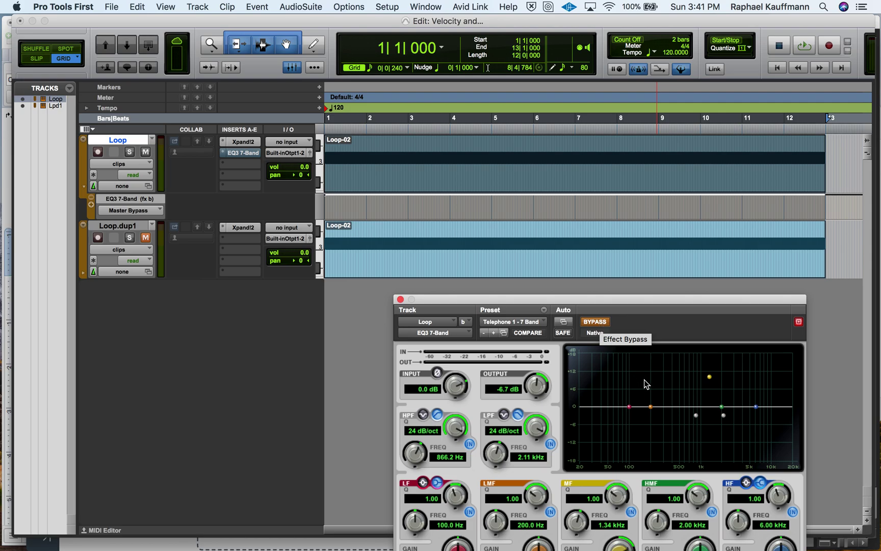
{"action": "left_click", "coordinate": [602, 327]}
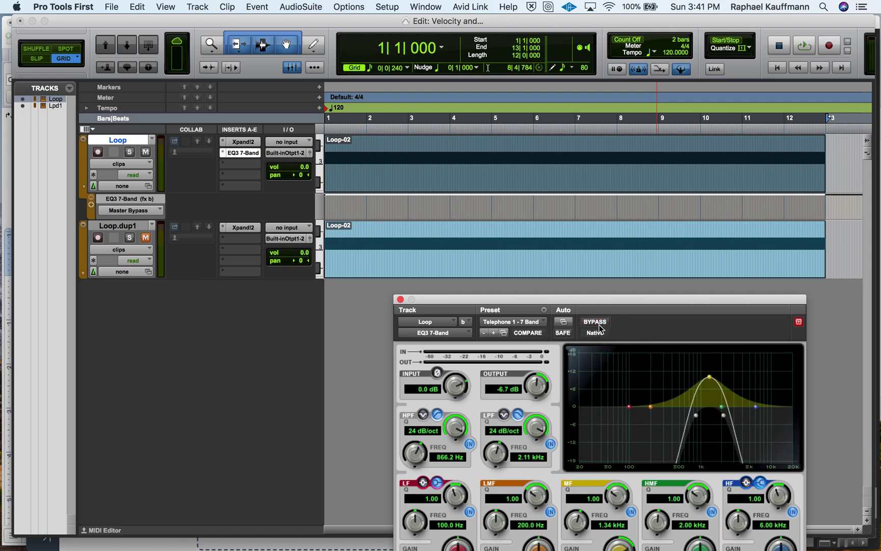
Edit the Master Bypass lane with the Grabber tool so the EQ is bypassed from bar 1 up to bar 5
{"action": "left_click", "coordinate": [285, 53]}
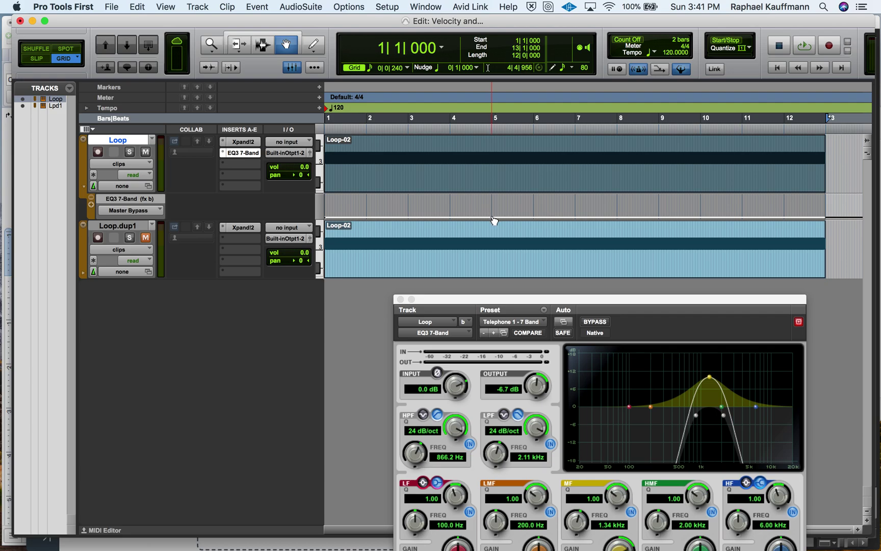
{"action": "key", "text": "super+bracketright"}
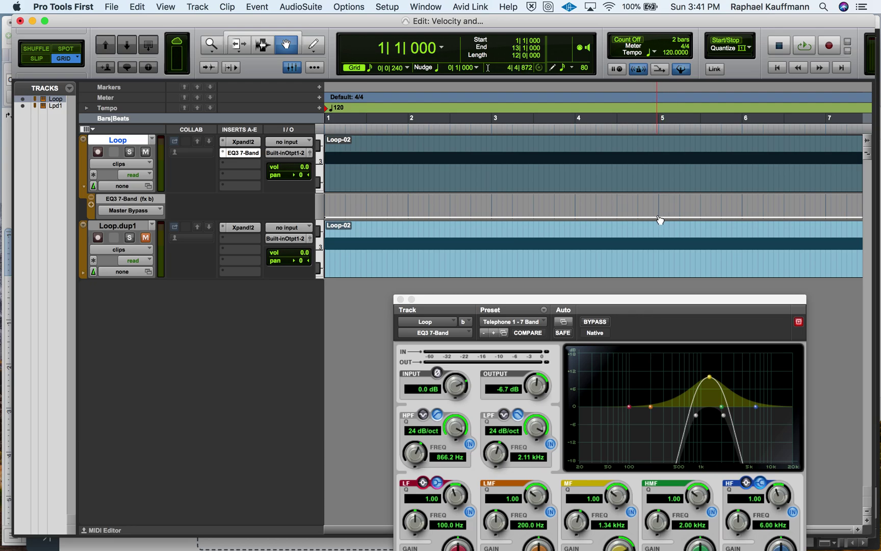
{"action": "key", "text": "shift+e"}
{"action": "left_click", "coordinate": [656, 218]}
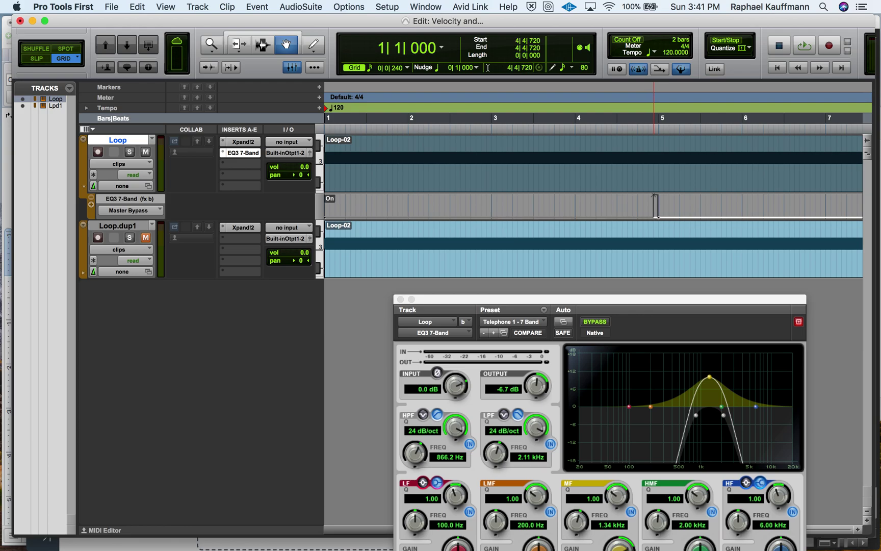
{"action": "left_click_drag", "start_coordinate": [655, 196], "coordinate": [297, 167]}
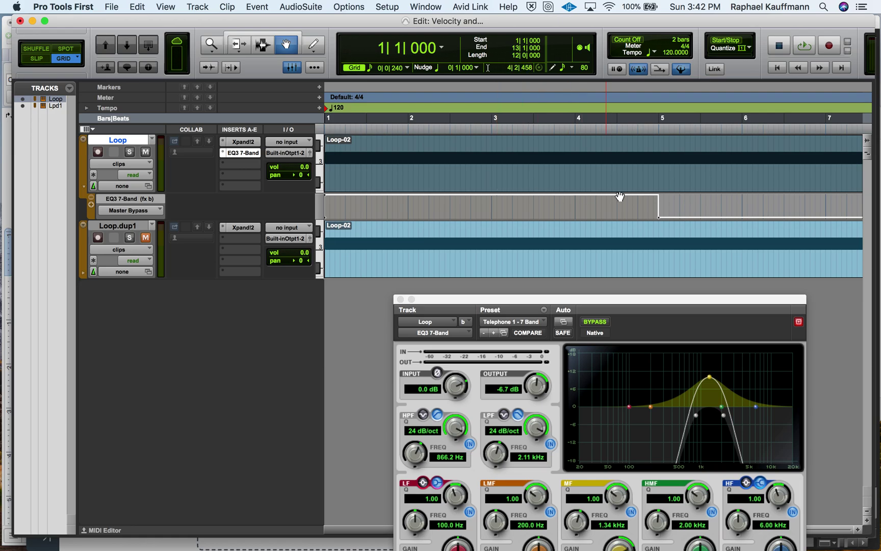
Add Master Bypass breakpoints at bar 9 that turn the bypass on again from there, undoing a stray edit of the upper point
{"action": "scroll", "coordinate": [663, 219], "scroll_direction": "right", "scroll_amount": 5}
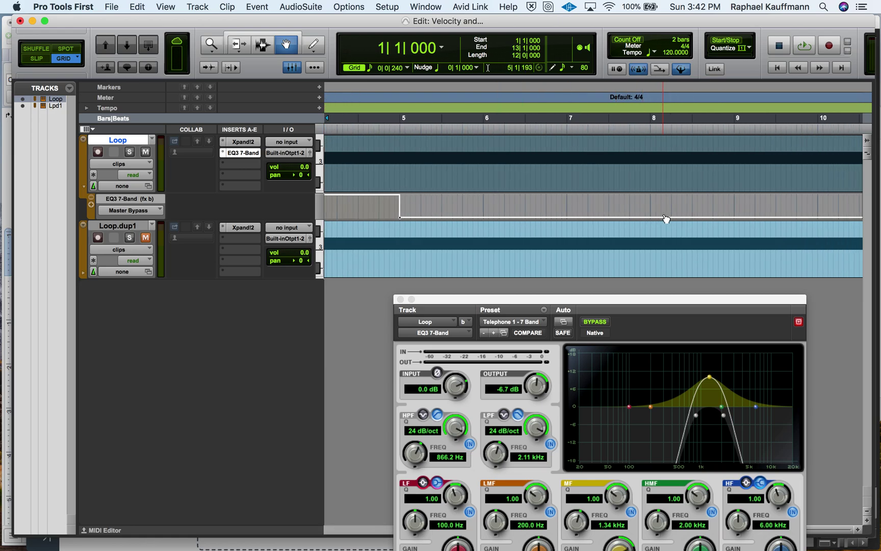
{"action": "left_click", "coordinate": [734, 217]}
{"action": "left_click_drag", "start_coordinate": [734, 217], "coordinate": [732, 196]}
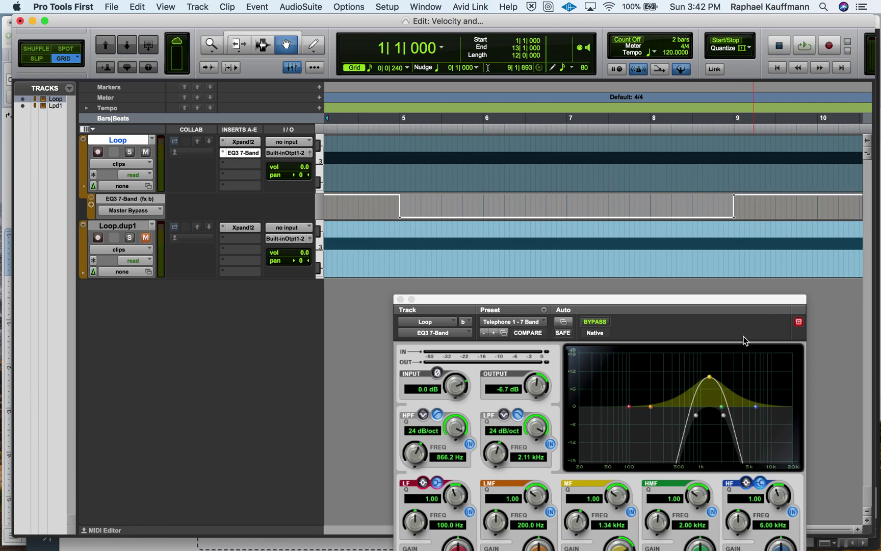
{"action": "left_click", "coordinate": [733, 195]}
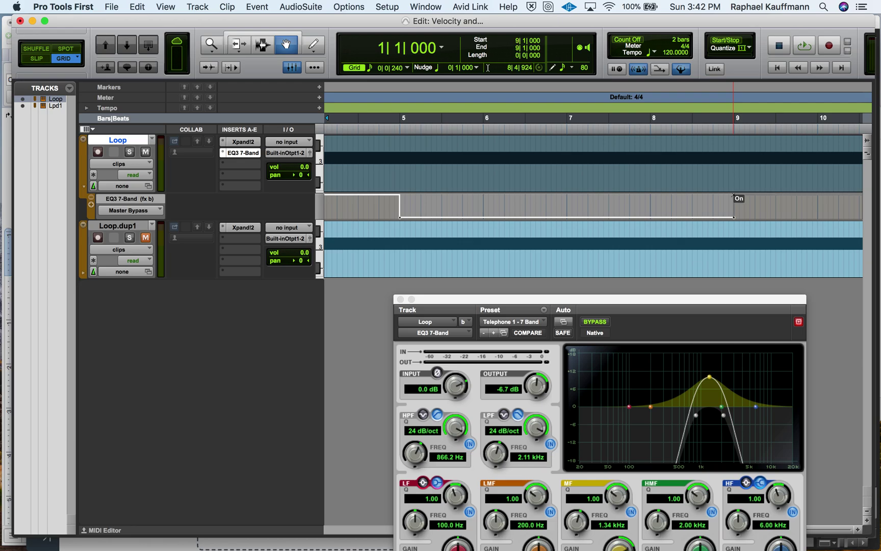
{"action": "key", "text": "super+z"}
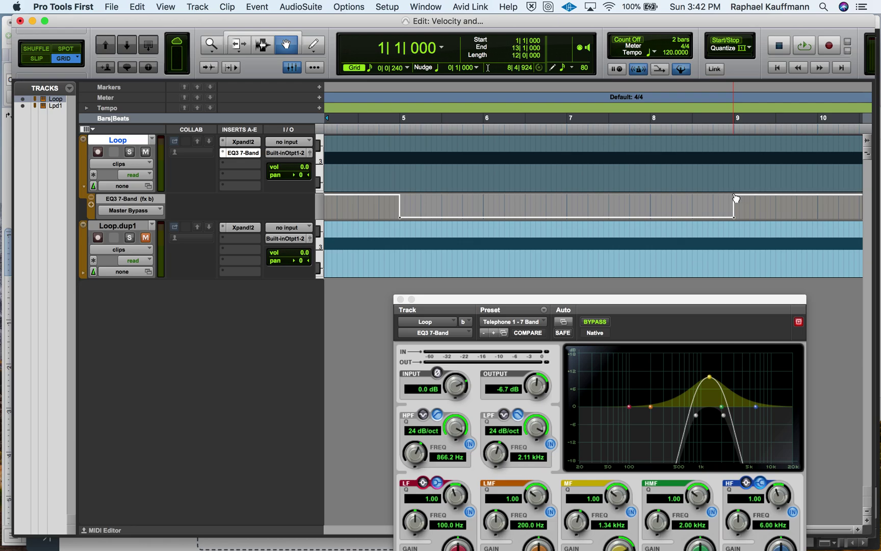
Reactivate the Smart Tool and play the loop from bar 1 to hear the Master Bypass automation
{"action": "key", "text": "super+alt+bracketleft"}
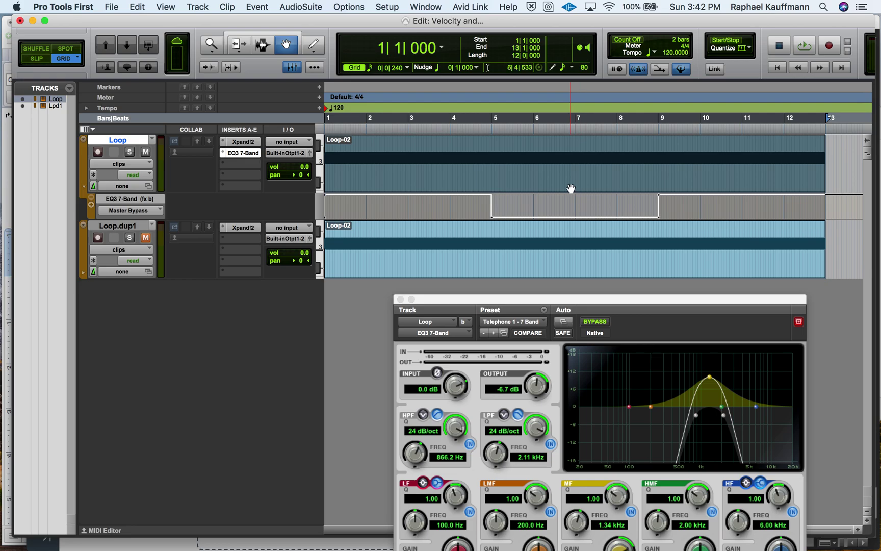
{"action": "left_click", "coordinate": [565, 217]}
{"action": "left_click", "coordinate": [267, 34]}
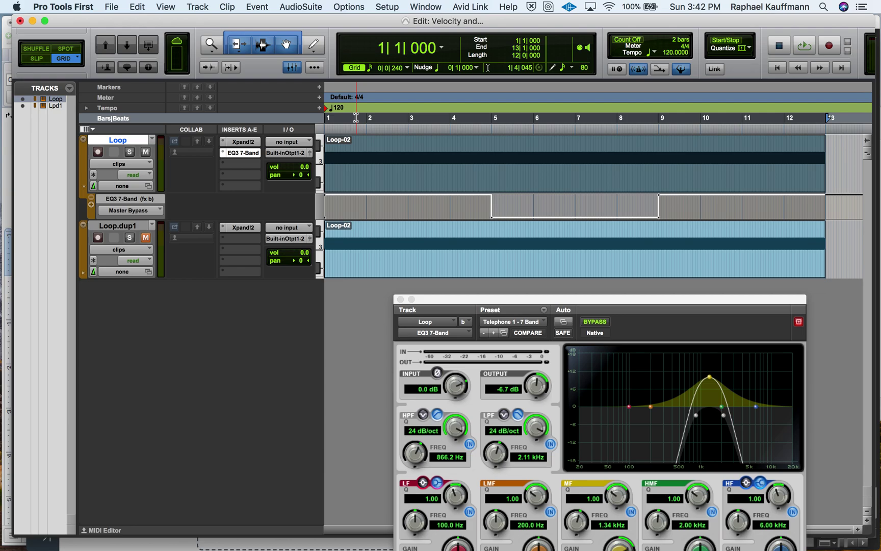
{"action": "key", "text": "Return"}
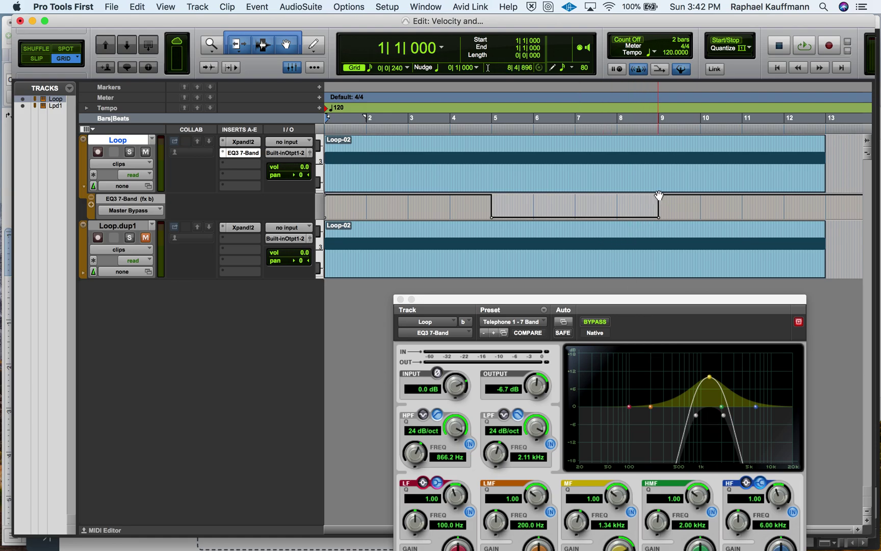
{"action": "scroll", "coordinate": [648, 196], "scroll_direction": "right", "scroll_amount": 2}
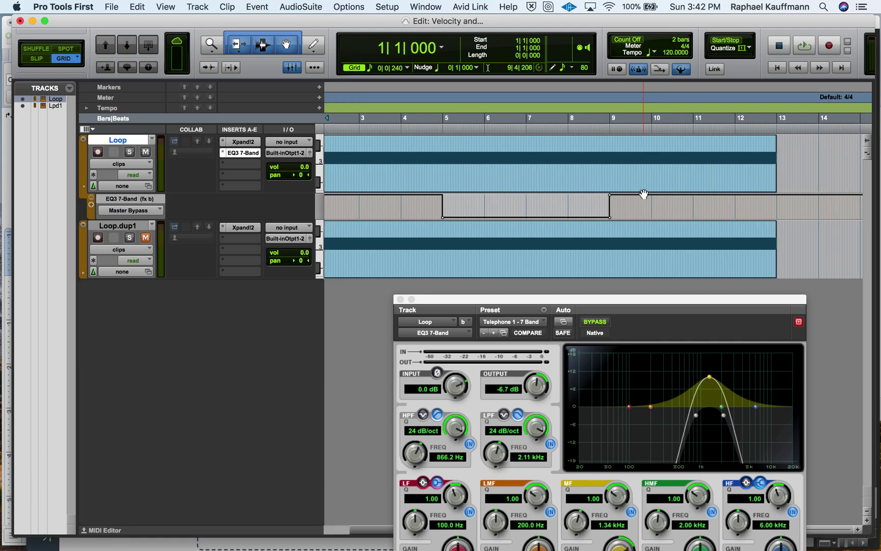
{"action": "left_click", "coordinate": [637, 186]}
{"action": "key", "text": "space"}
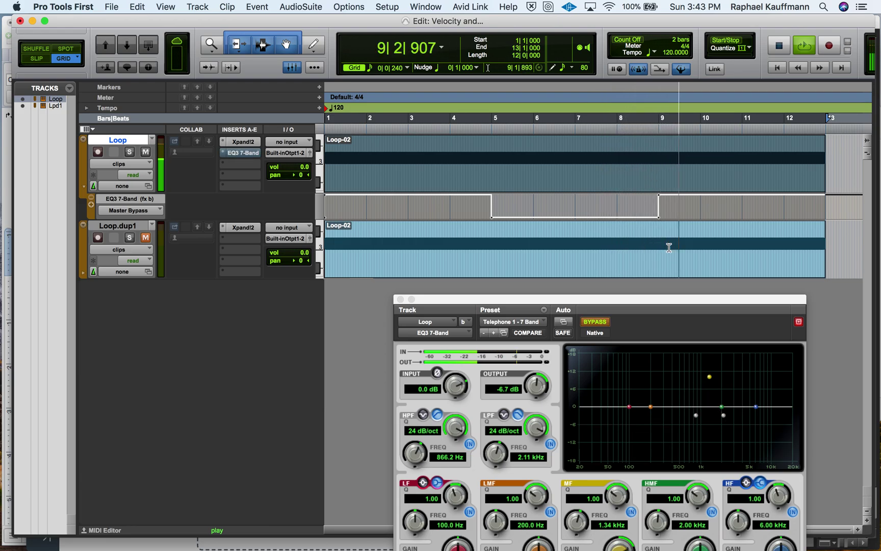
{"action": "key", "text": "space"}
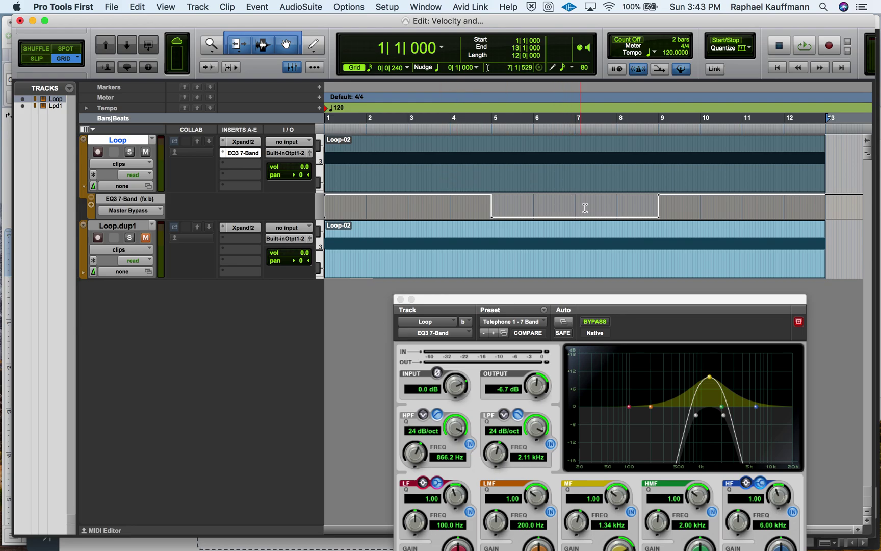
Mute the Loop track and put away its automation lane and EQ window
{"action": "left_click", "coordinate": [137, 228]}
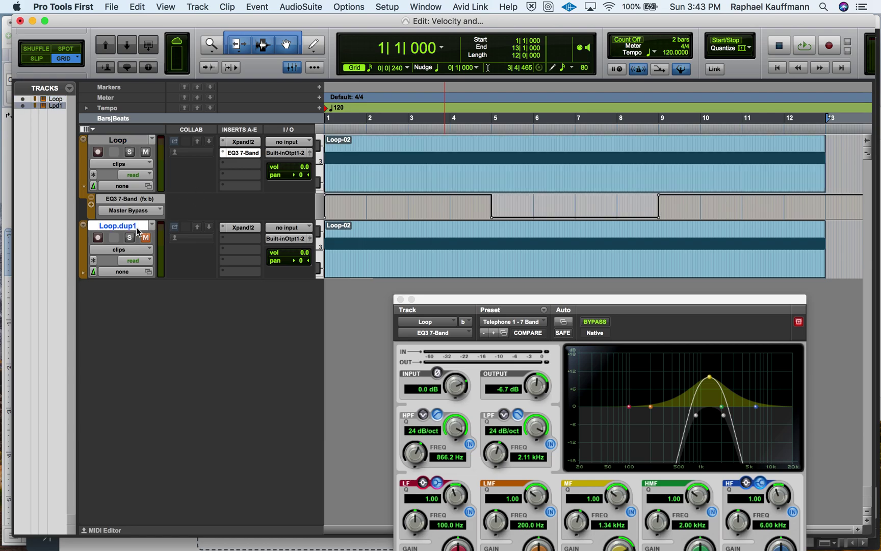
{"action": "left_click", "coordinate": [146, 152]}
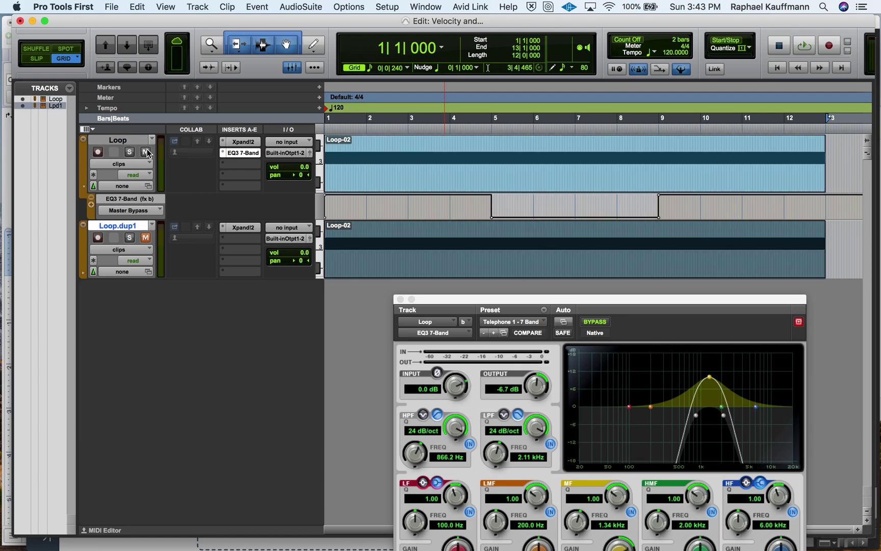
{"action": "left_click", "coordinate": [84, 188]}
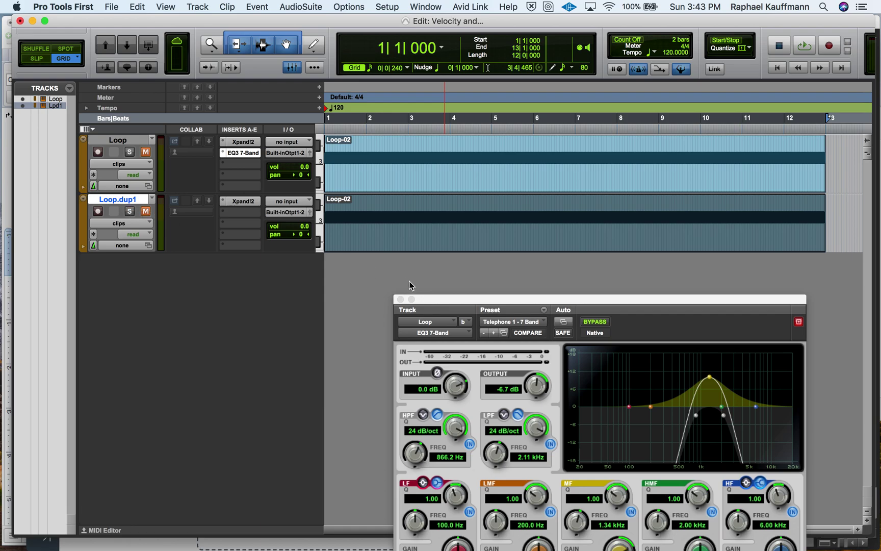
{"action": "left_click", "coordinate": [401, 299]}
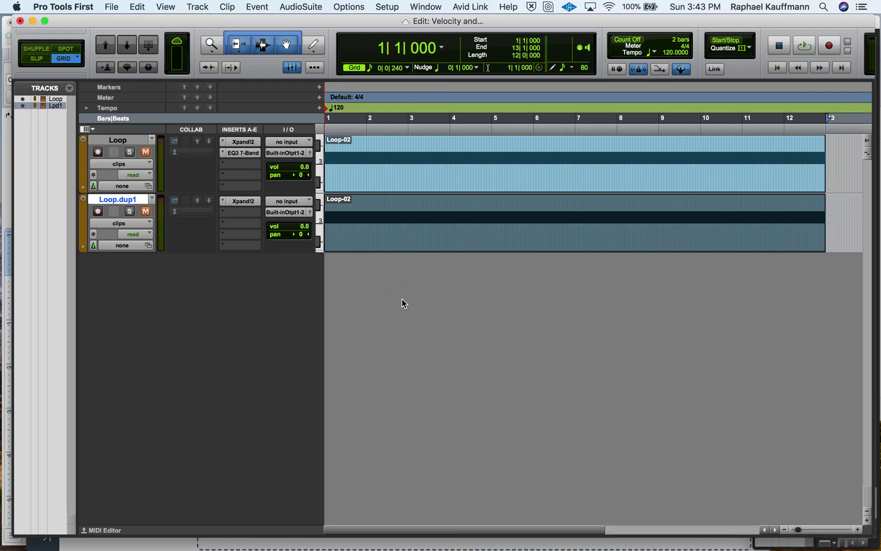
Unmute the Loop.dup1 track and insert the EQ3 7-Band (mono) plug-in in its second insert slot
{"action": "left_click", "coordinate": [146, 211]}
{"action": "key", "text": "space"}
{"action": "left_click", "coordinate": [246, 213]}
{"action": "mouse_move", "coordinate": [299, 212]}
{"action": "mouse_move", "coordinate": [356, 216]}
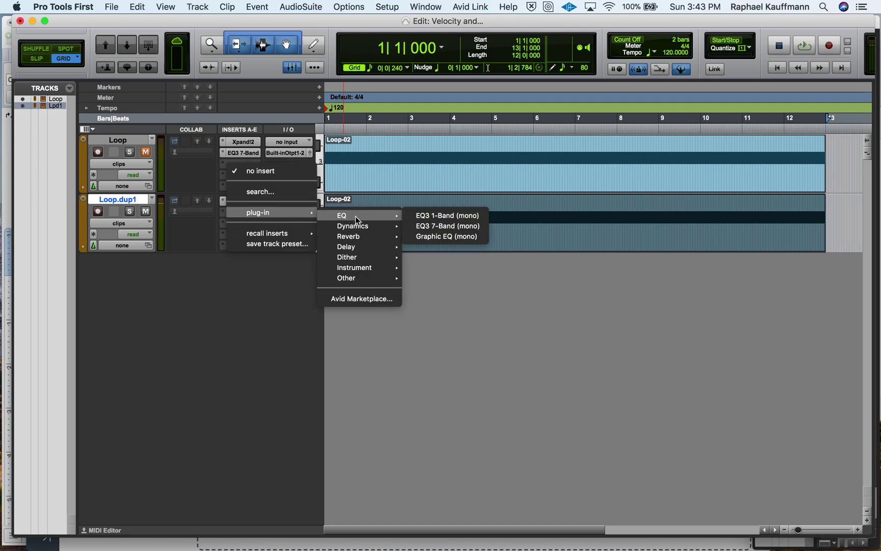
{"action": "left_click", "coordinate": [418, 226]}
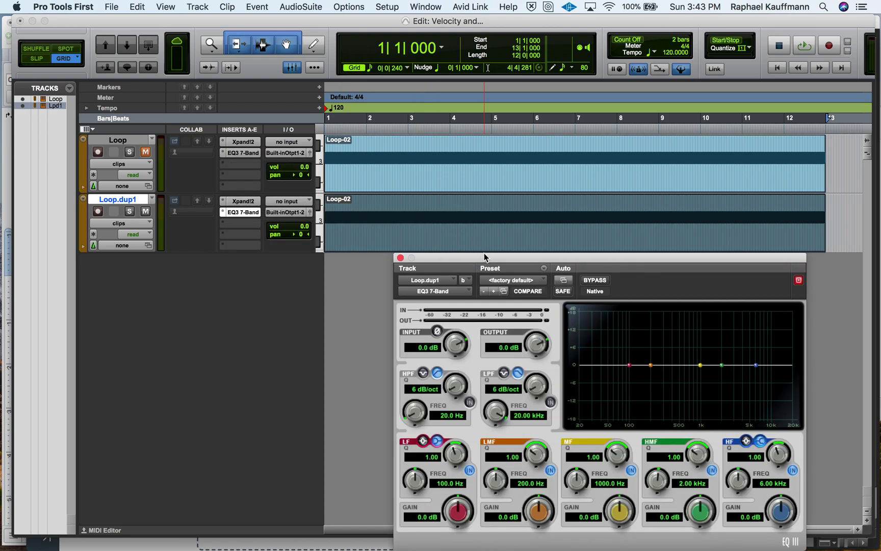
Enable the high-pass and low-pass filters in Loop.dup1's EQ3 7-Band
{"action": "left_click_drag", "start_coordinate": [488, 257], "coordinate": [392, 113]}
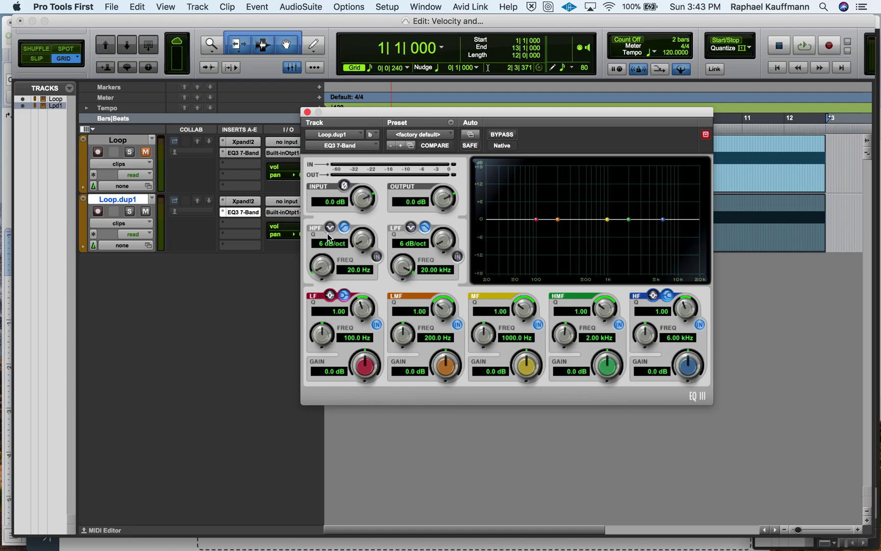
{"action": "left_click", "coordinate": [377, 257]}
{"action": "left_click", "coordinate": [457, 256]}
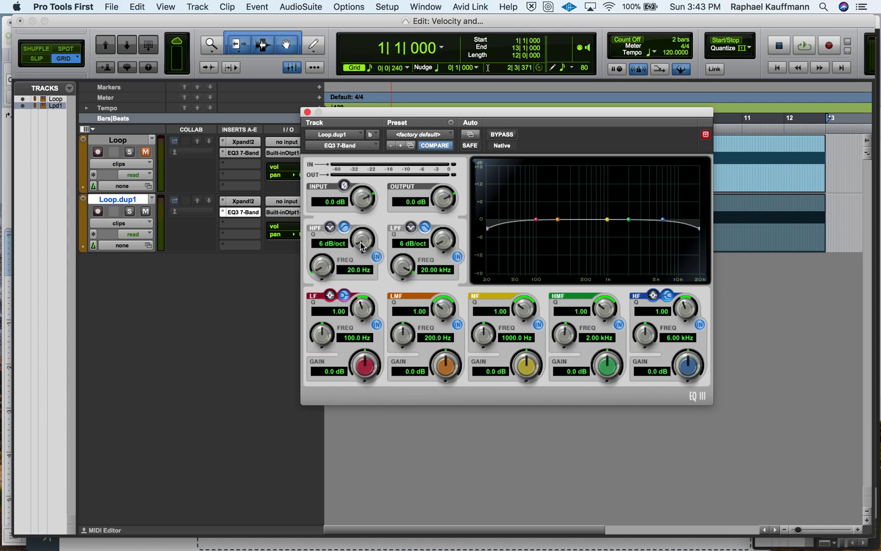
Set both EQ filters to 12 dB/oct, with the high-pass frequency at 20.0 Hz and the low-pass frequency at 120.0 Hz
{"action": "left_click_drag", "start_coordinate": [359, 228], "coordinate": [356, 213]}
{"action": "left_click_drag", "start_coordinate": [442, 240], "coordinate": [436, 216]}
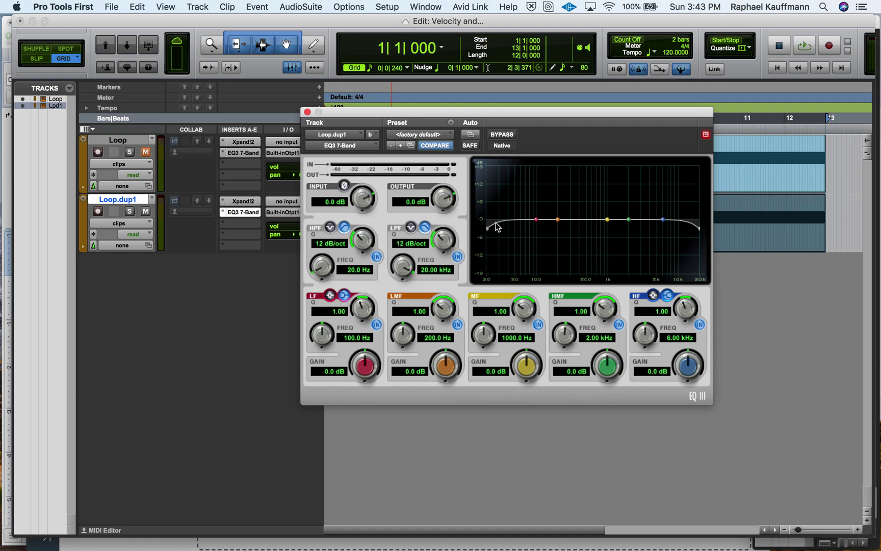
{"action": "left_click_drag", "start_coordinate": [489, 228], "coordinate": [518, 231]}
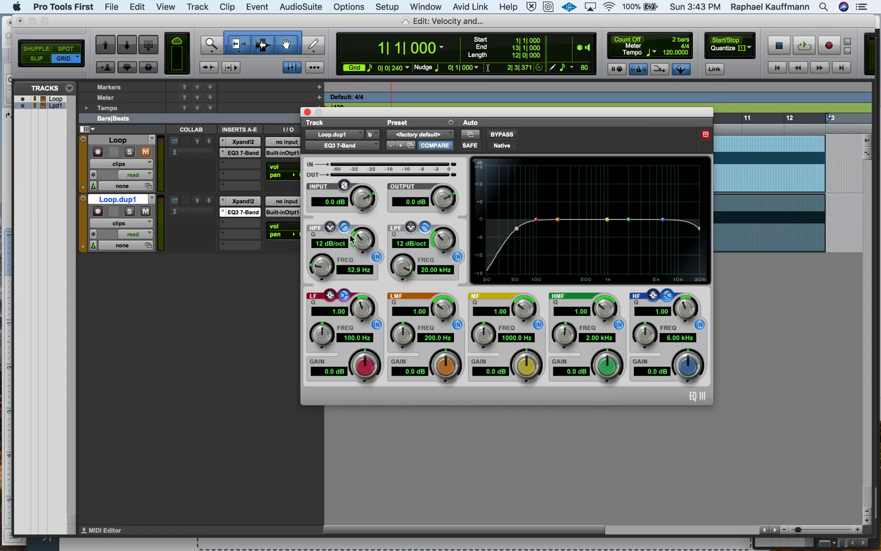
{"action": "left_click_drag", "start_coordinate": [321, 264], "coordinate": [317, 329]}
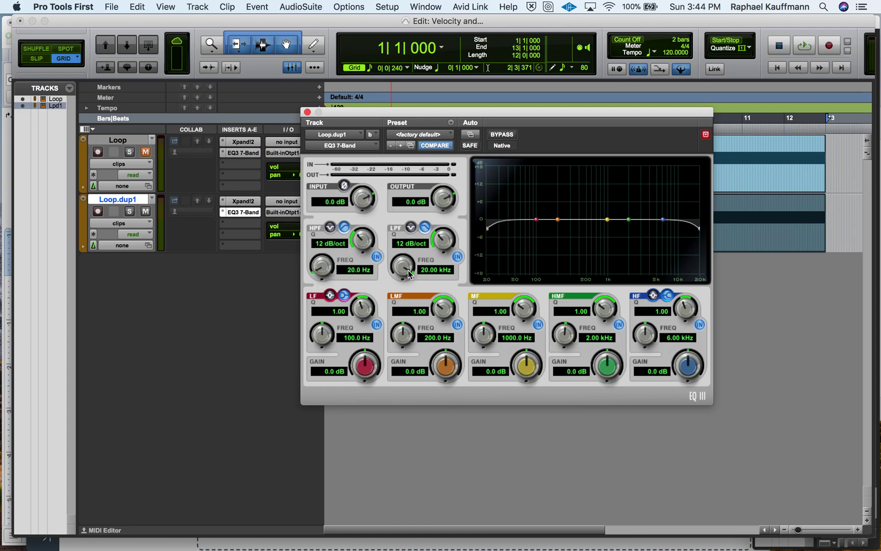
{"action": "left_click_drag", "start_coordinate": [403, 274], "coordinate": [400, 355]}
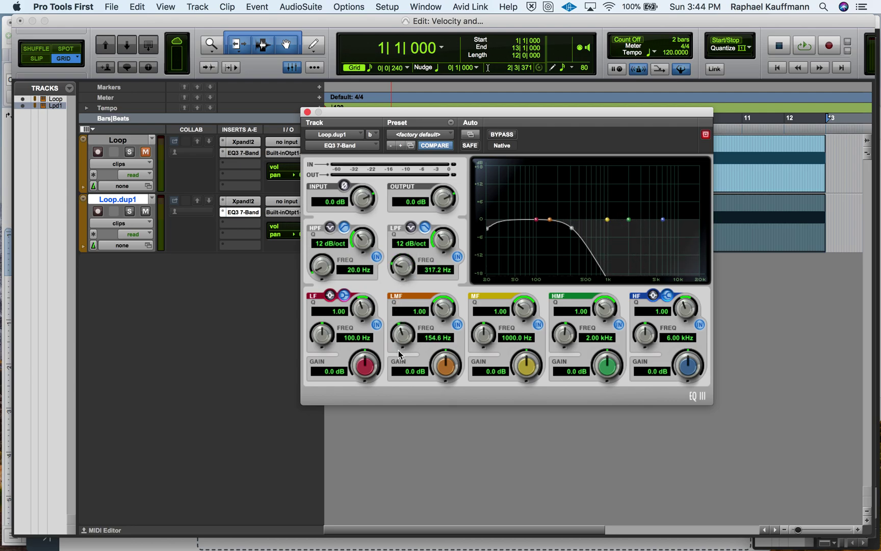
{"action": "left_click_drag", "start_coordinate": [403, 267], "coordinate": [403, 289]}
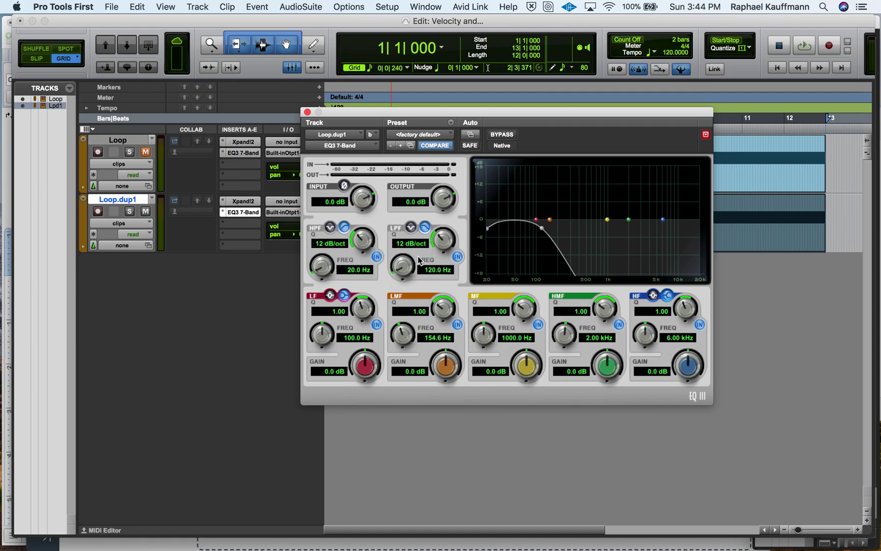
Move the EQ window clear of the tracks and show automation lanes for EQ3 7-Band High-Pass Freq and Low-Pass Freq under Loop.dup1
{"action": "left_click_drag", "start_coordinate": [347, 116], "coordinate": [332, 338]}
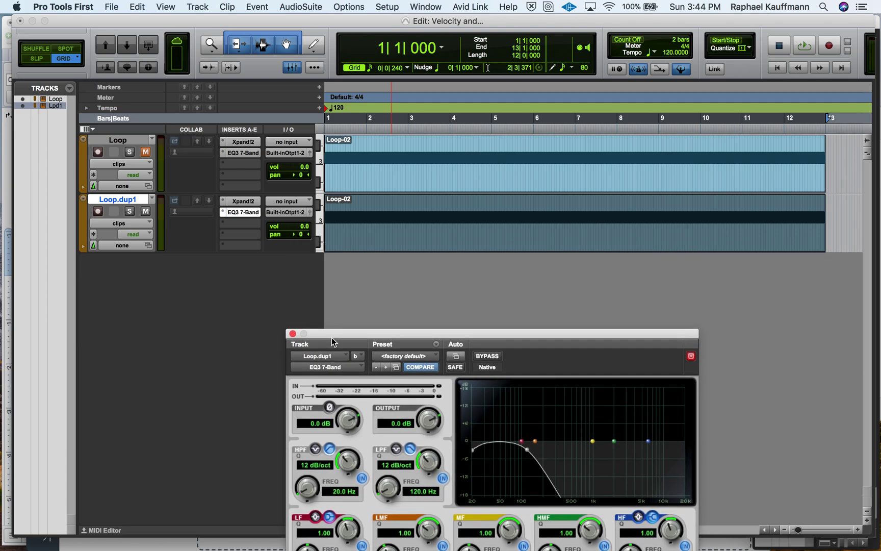
{"action": "left_click", "coordinate": [82, 247]}
{"action": "left_click", "coordinate": [139, 263]}
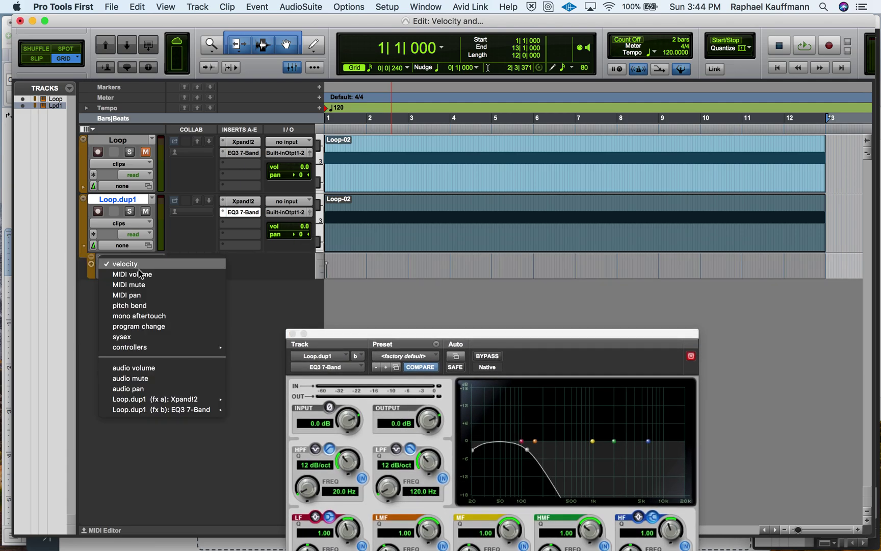
{"action": "mouse_move", "coordinate": [170, 402]}
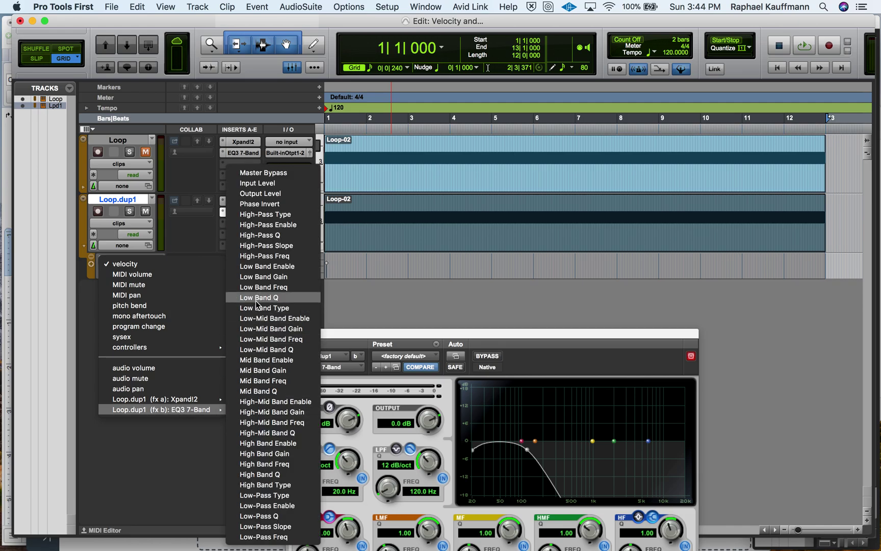
{"action": "left_click", "coordinate": [287, 256]}
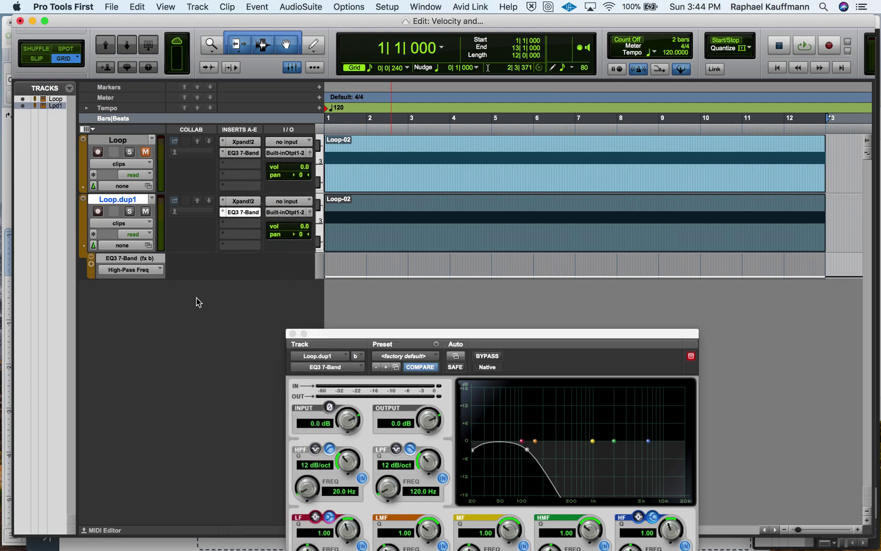
{"action": "left_click", "coordinate": [92, 264]}
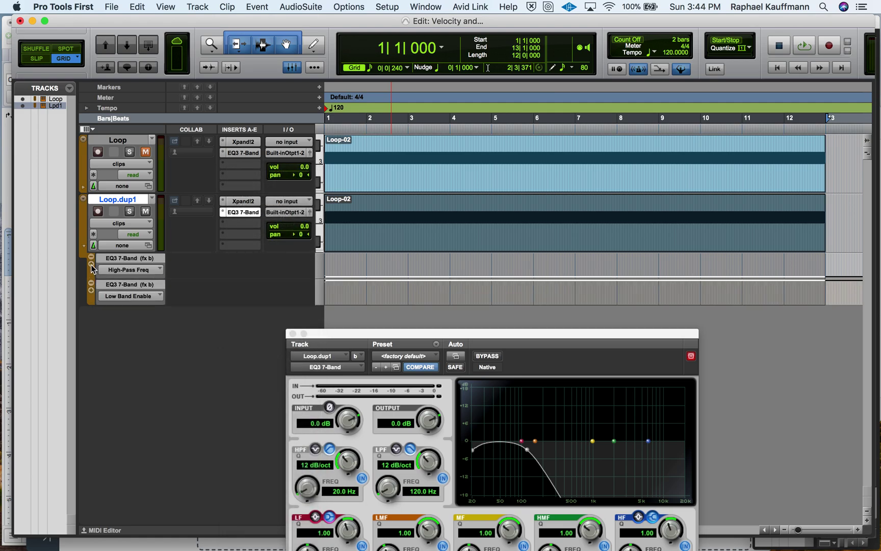
{"action": "left_click", "coordinate": [129, 299]}
{"action": "mouse_move", "coordinate": [206, 298]}
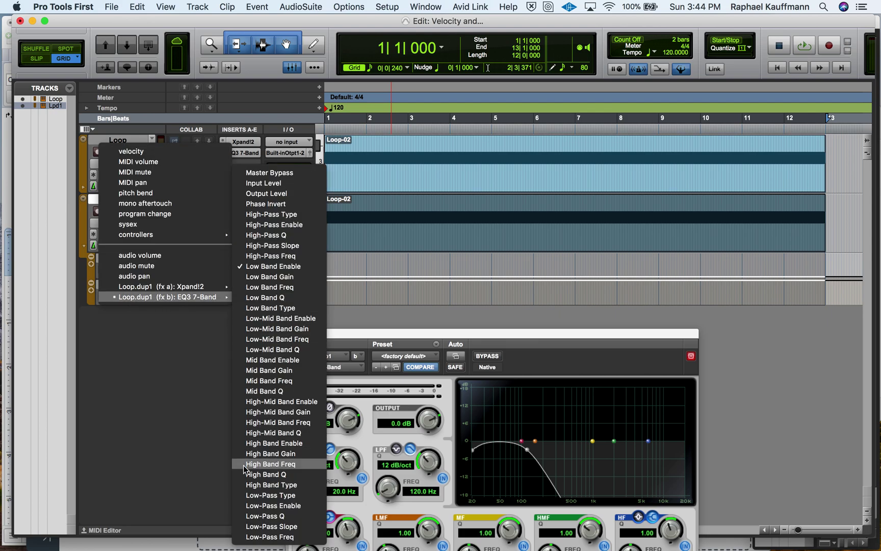
{"action": "left_click", "coordinate": [261, 537]}
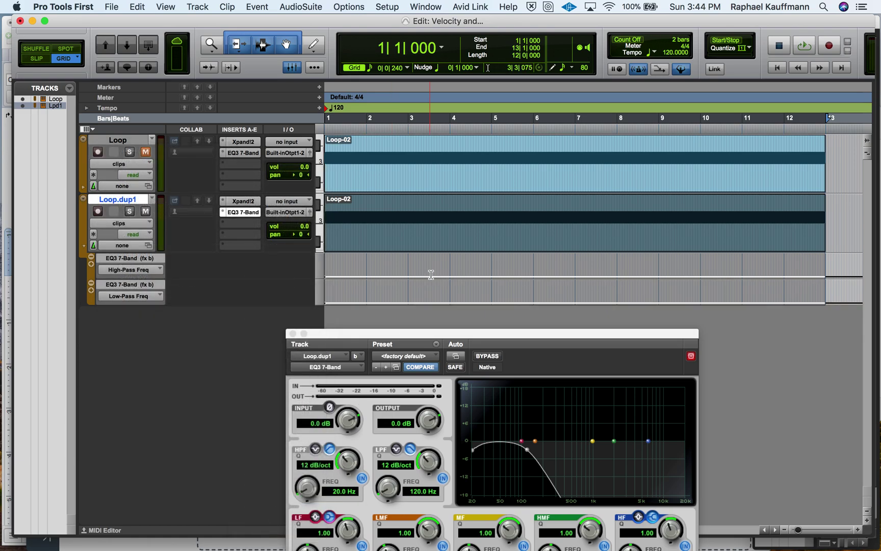
With the Grabber tool, ramp the High-Pass Freq and Low-Pass Freq automation from minimum at bar 5 to maximum at bar 9
{"action": "left_click", "coordinate": [288, 48]}
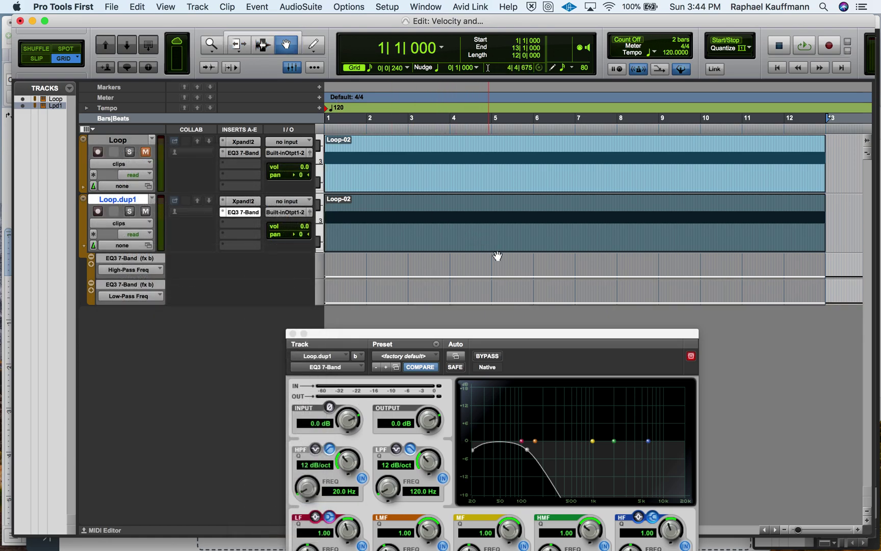
{"action": "left_click", "coordinate": [493, 278]}
{"action": "left_click", "coordinate": [492, 303]}
{"action": "left_click_drag", "start_coordinate": [659, 277], "coordinate": [659, 253]}
{"action": "left_click_drag", "start_coordinate": [659, 304], "coordinate": [659, 280]}
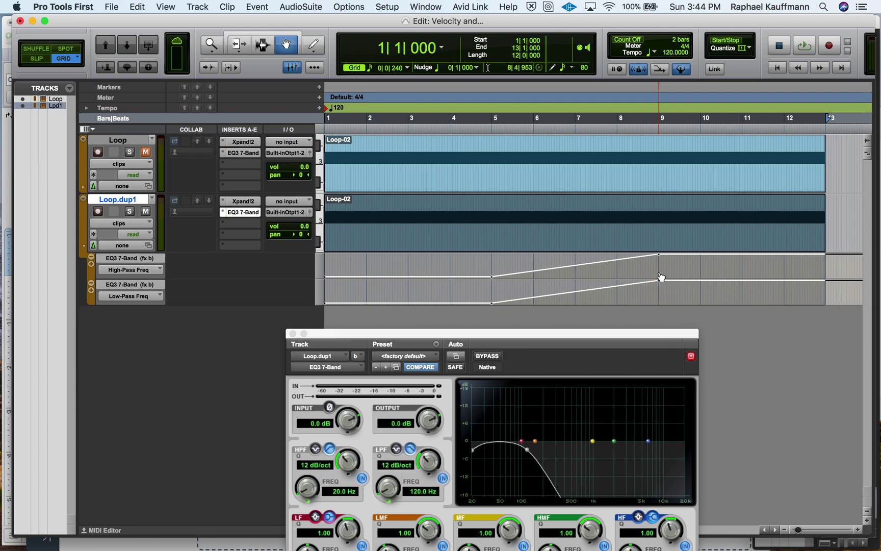
Add a third automation lane under Loop.dup1 for the EQ3 7-Band Master Bypass and close the EQ window
{"action": "left_click", "coordinate": [90, 291]}
{"action": "left_click", "coordinate": [115, 312]}
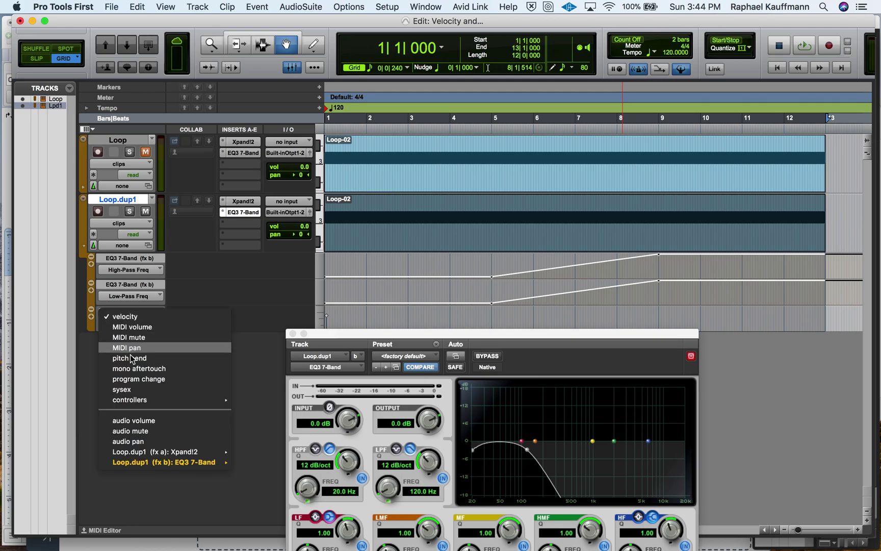
{"action": "mouse_move", "coordinate": [152, 463]}
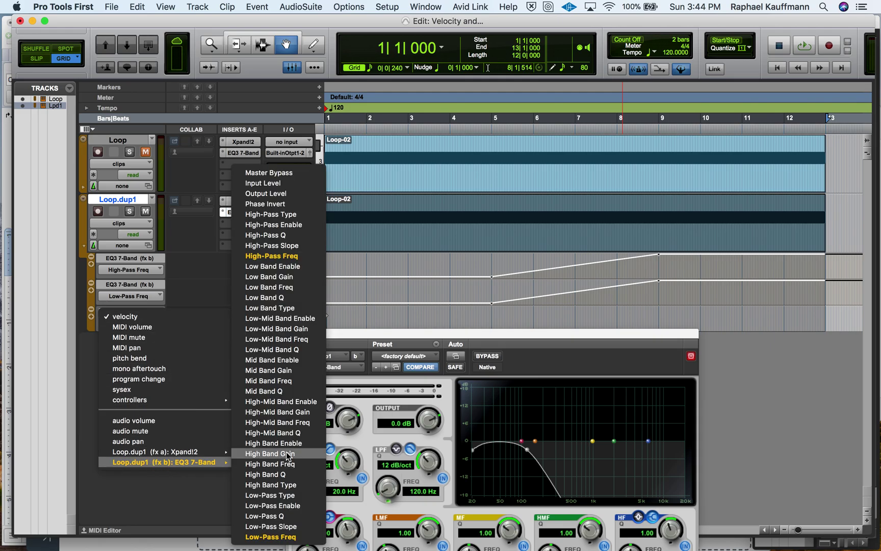
{"action": "left_click", "coordinate": [289, 172]}
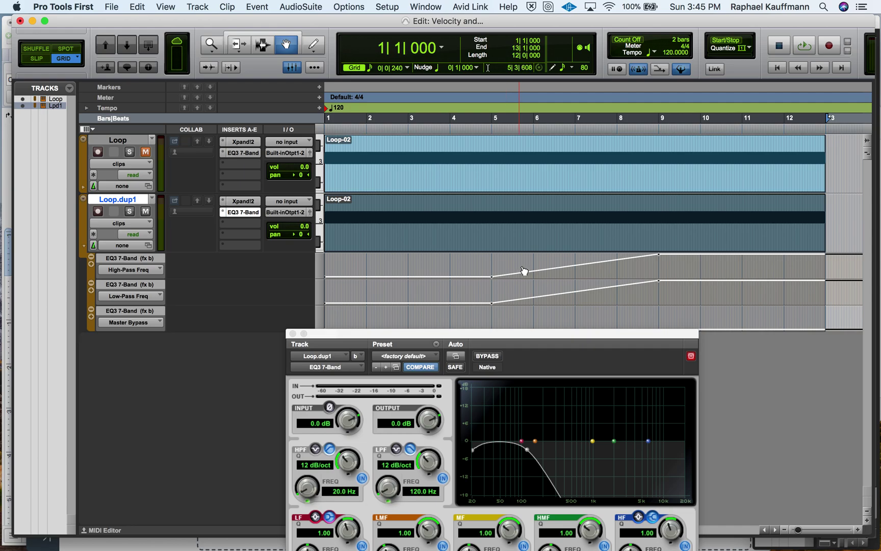
{"action": "left_click", "coordinate": [293, 335]}
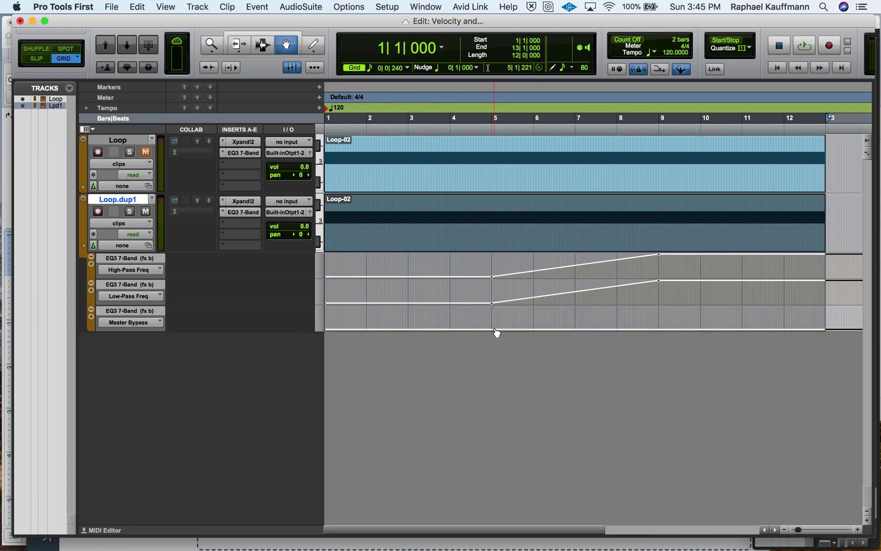
Shape the Master Bypass automation so the EQ is bypassed up to bar 5, active from bar 5 to 9, and bypassed after bar 9
{"action": "left_click_drag", "start_coordinate": [492, 331], "coordinate": [491, 307]}
{"action": "left_click", "coordinate": [434, 308]}
{"action": "left_click_drag", "start_coordinate": [434, 307], "coordinate": [325, 307]}
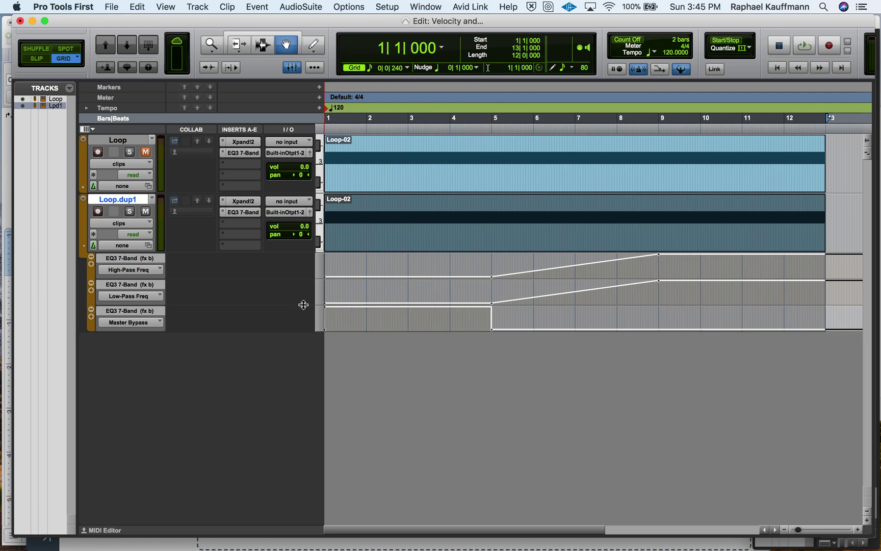
{"action": "left_click", "coordinate": [661, 330]}
{"action": "left_click_drag", "start_coordinate": [662, 331], "coordinate": [663, 309]}
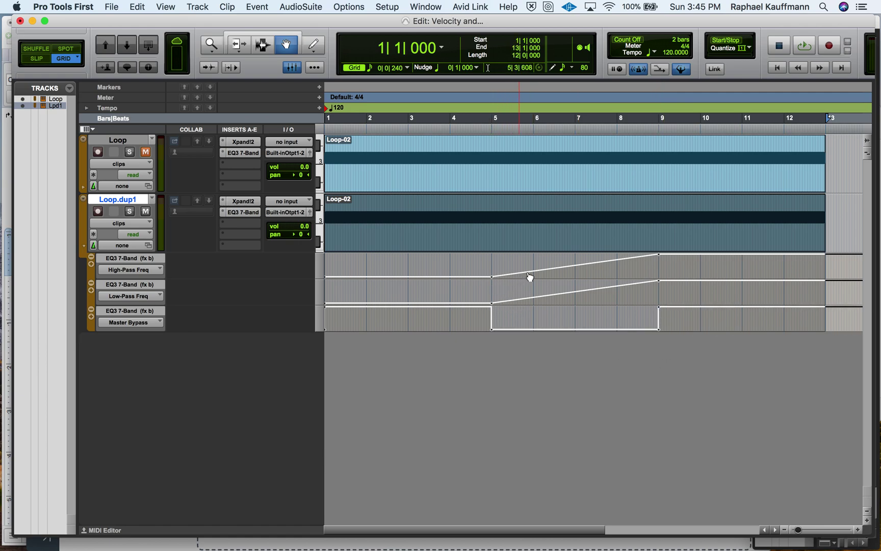
{"action": "left_click", "coordinate": [587, 325]}
Reopen Loop.dup1's EQ3 7-Band beside the lanes and play from bar 1 past bar 9 to check the filter automation
{"action": "left_click", "coordinate": [245, 212]}
{"action": "left_click_drag", "start_coordinate": [413, 255], "coordinate": [268, 255]}
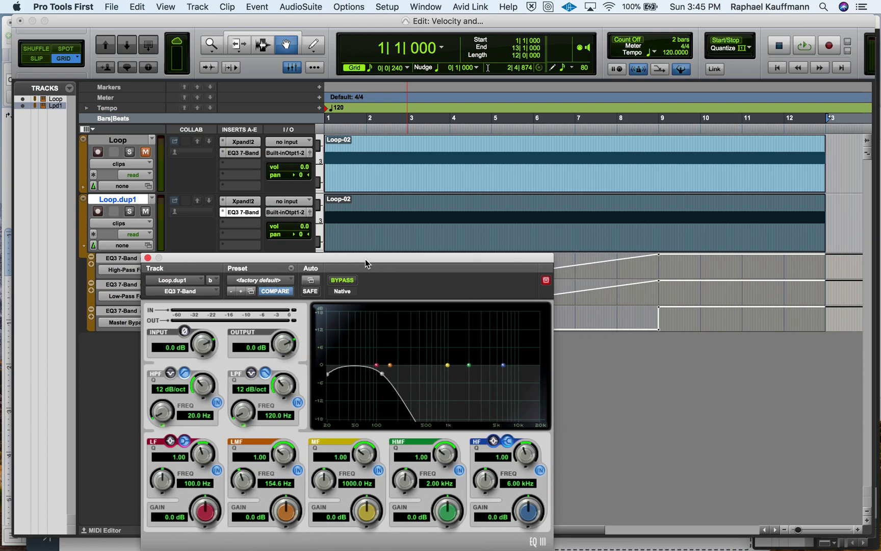
{"action": "left_click_drag", "start_coordinate": [369, 257], "coordinate": [291, 273]}
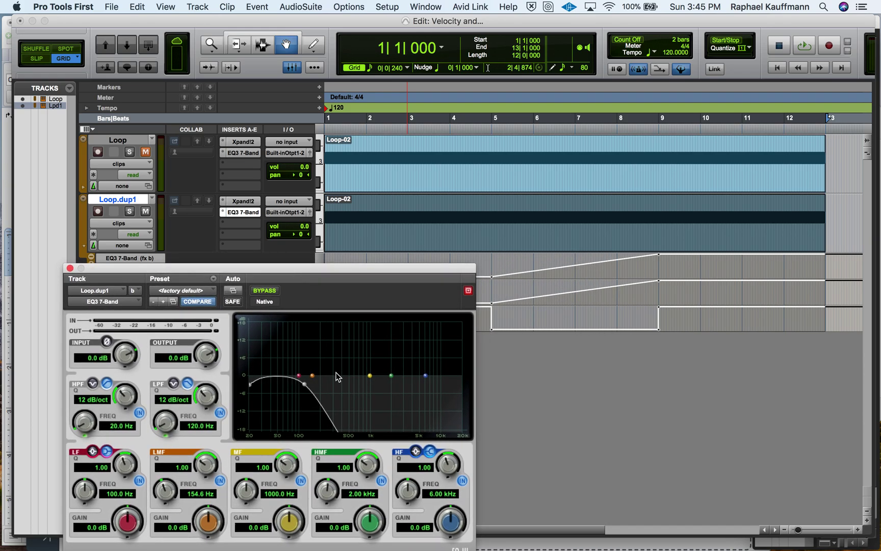
{"action": "left_click", "coordinate": [783, 73]}
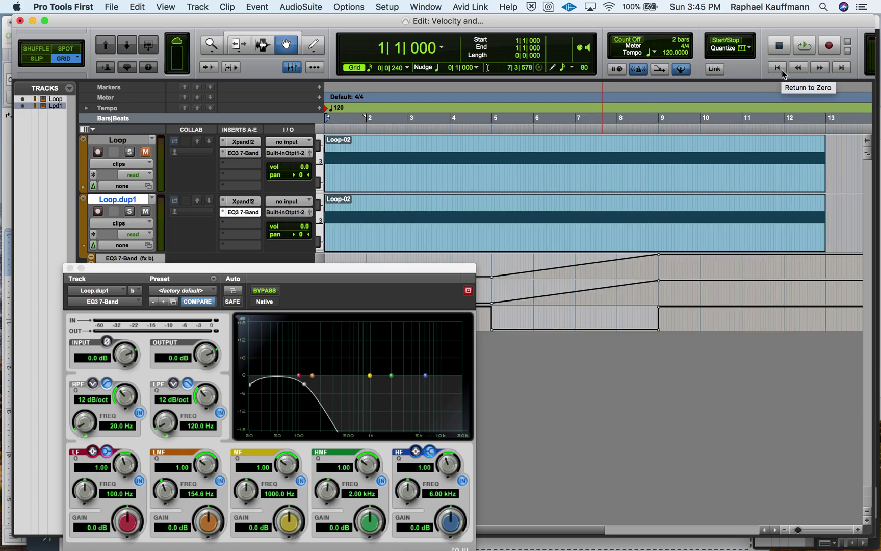
{"action": "left_click", "coordinate": [806, 47]}
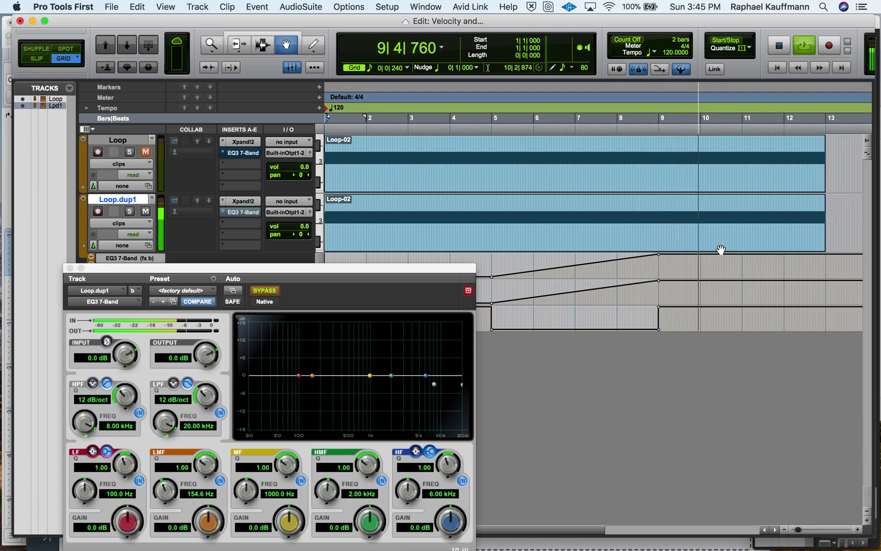
{"action": "key", "text": "space"}
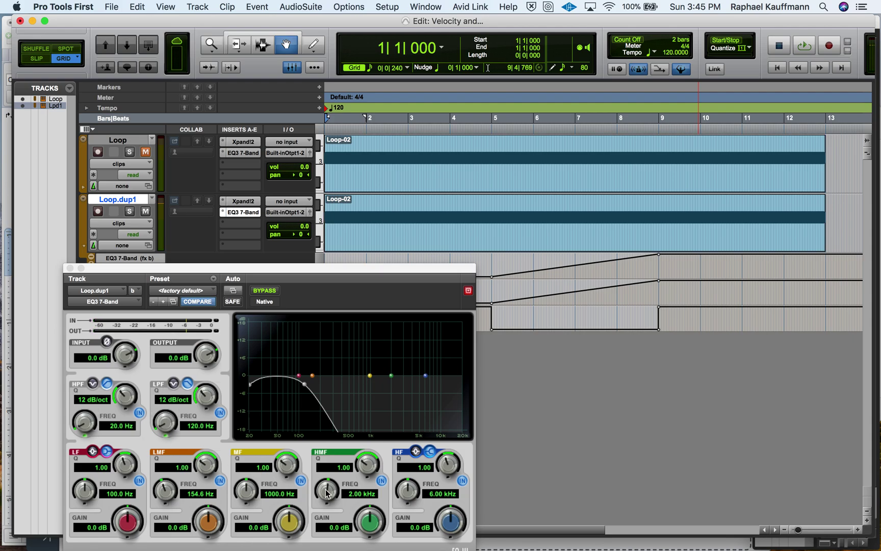
Close the EQ window and look over the automatable controls of Loop.dup1's Xpand!2, closing it again when done
{"action": "left_click", "coordinate": [69, 268]}
{"action": "left_click", "coordinate": [244, 202]}
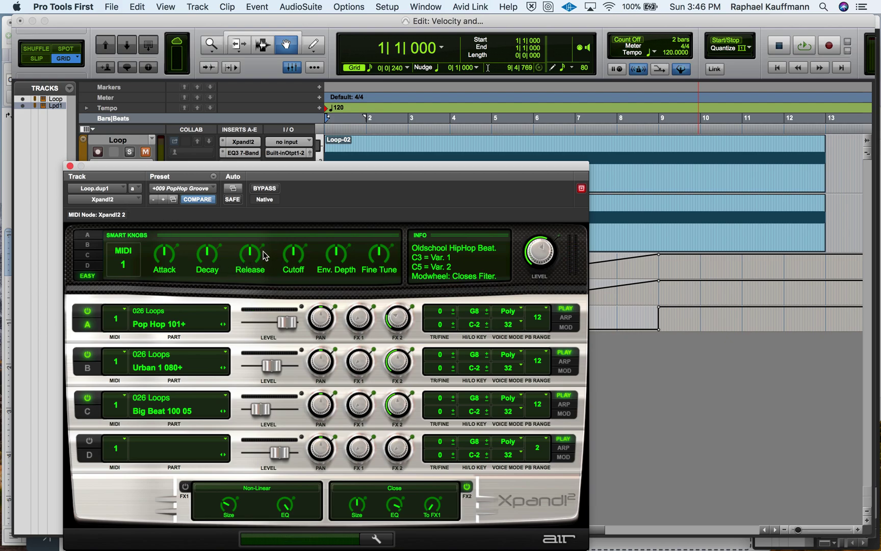
{"action": "left_click", "coordinate": [70, 166]}
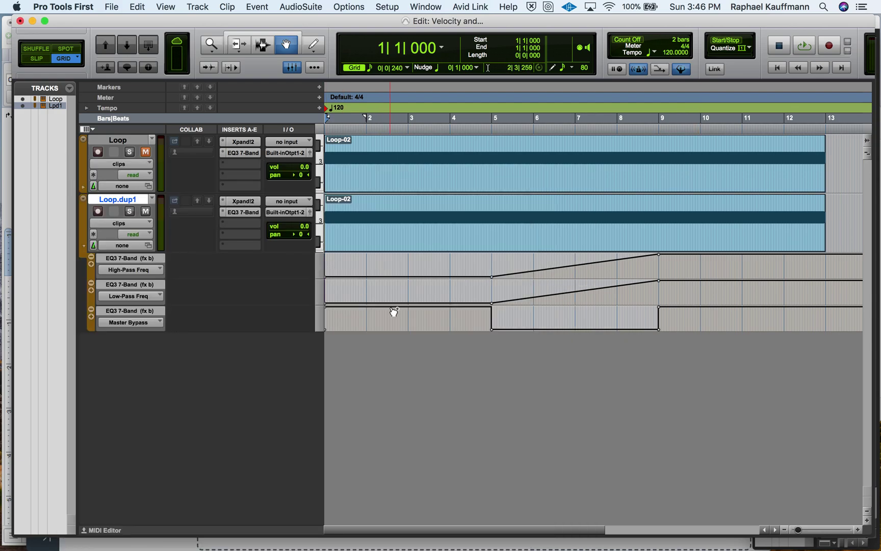
Switch to QuickTime Player, close the new screen recording and name its file "Effect Automation"
{"action": "key", "text": "super+Tab"}
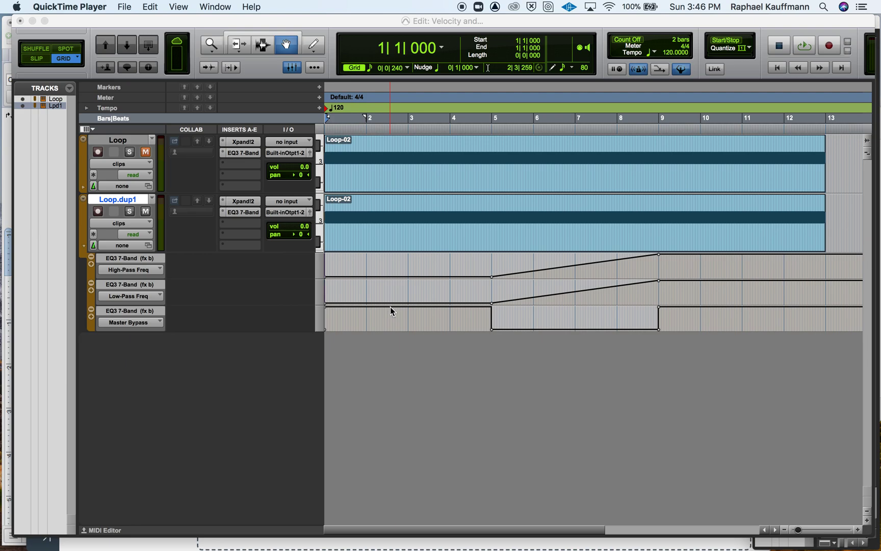
{"action": "key", "text": "super+w"}
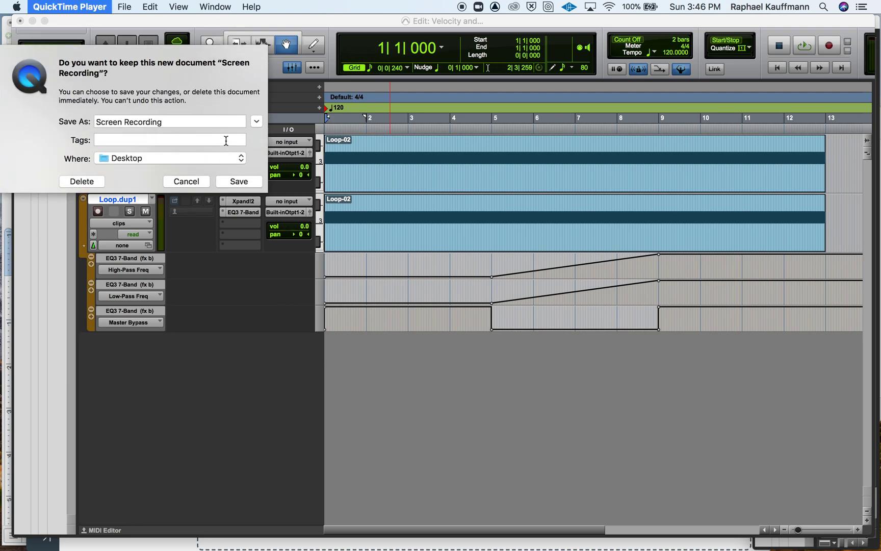
{"action": "type", "text": "Effect Automation"}
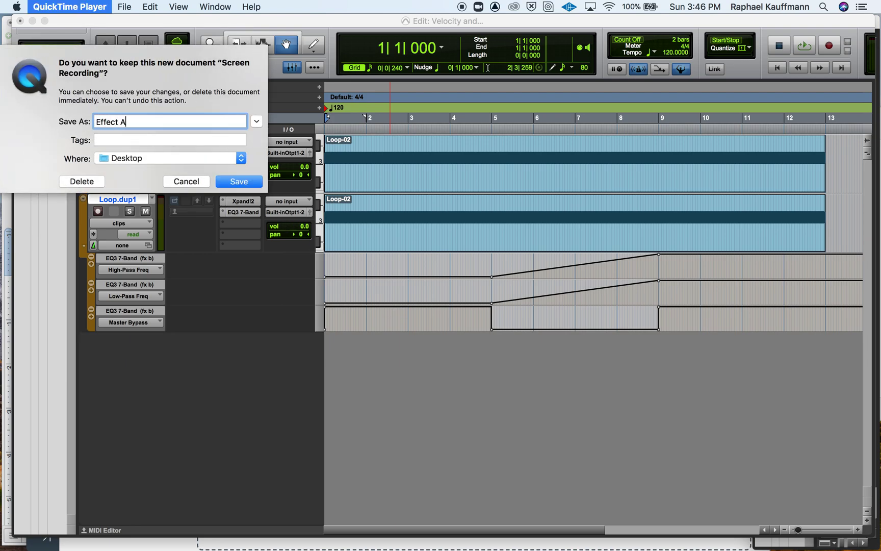